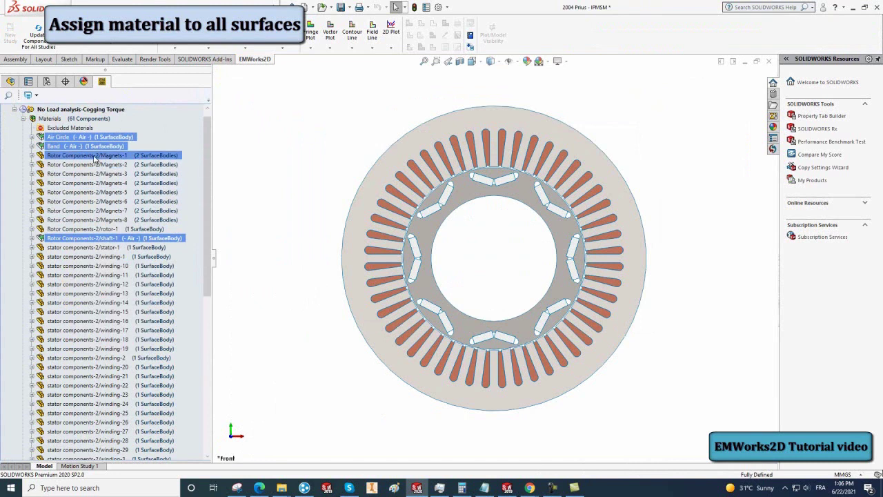
Apply the NdFeB permanent magnet material N4212 to all eight rotor components, Magnets-1 through Magnets-8.
left_click(97, 173, "shift")
left_click_drag(96, 174, 97, 219)
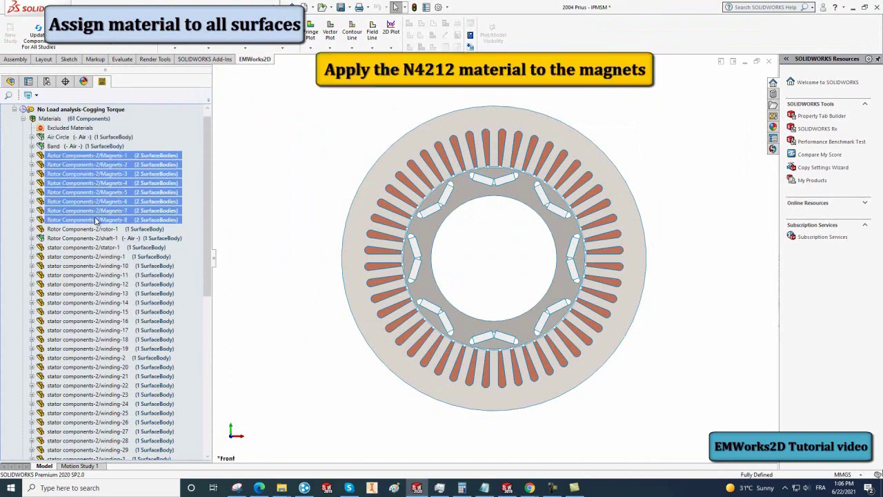
right_click(97, 220)
left_click(104, 227)
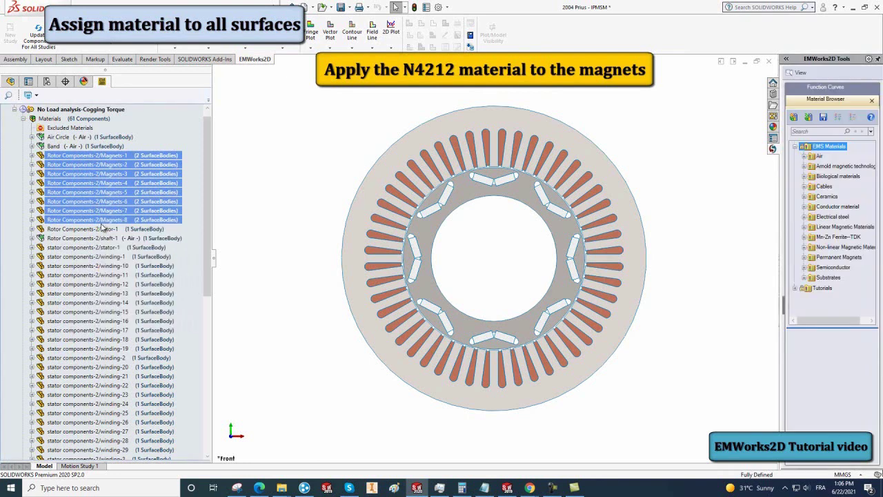
left_click_drag(784, 257, 701, 259)
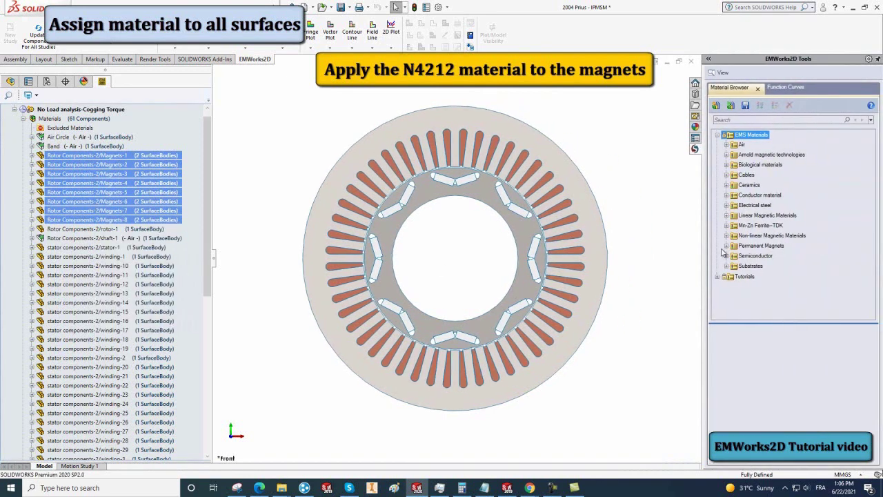
left_click(725, 247)
left_click(735, 276)
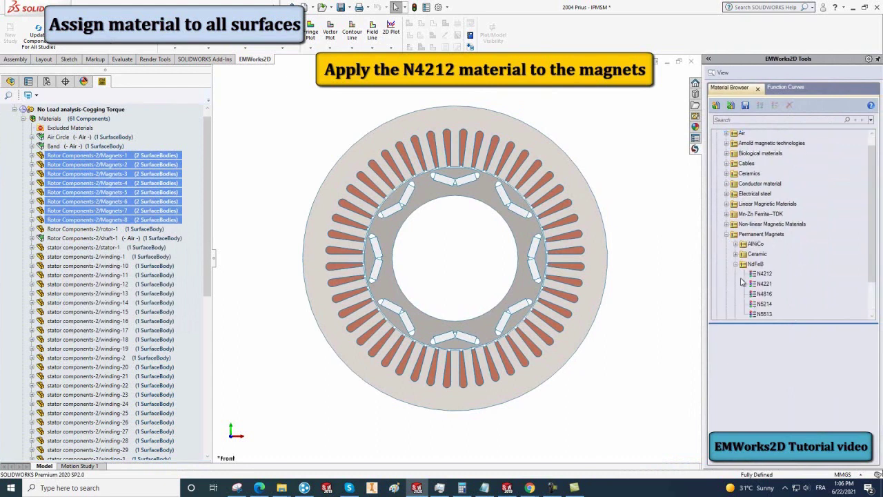
left_click(763, 274)
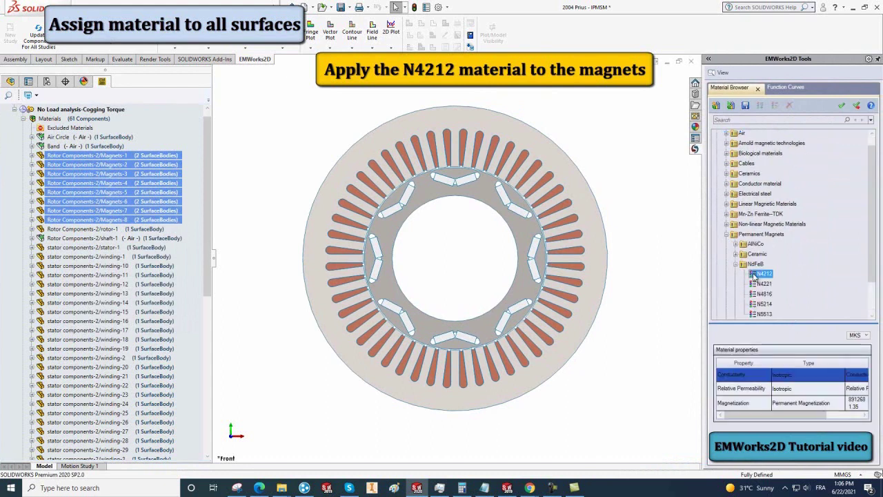
left_click(841, 105)
Define the coercivity direction of Surface-Plane3 in Magnets-1 as a Cartesian direction based on Coordinate System17.
left_click(32, 156)
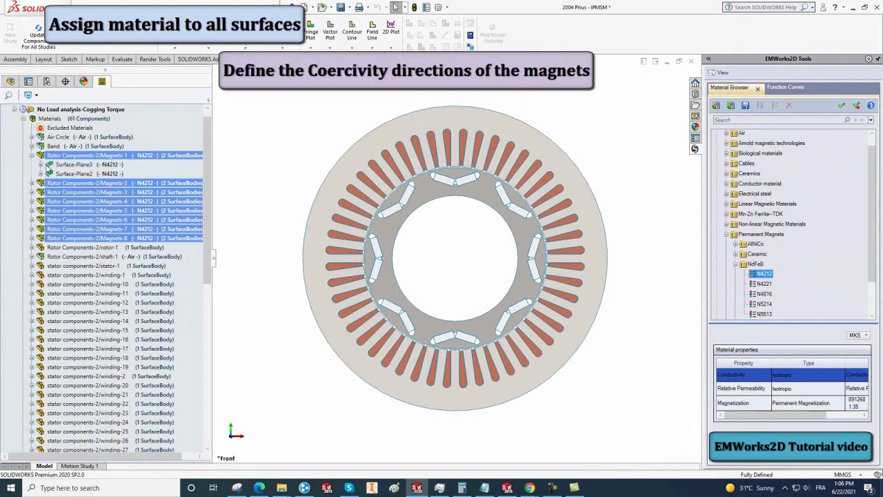
left_click(69, 165)
right_click(61, 169)
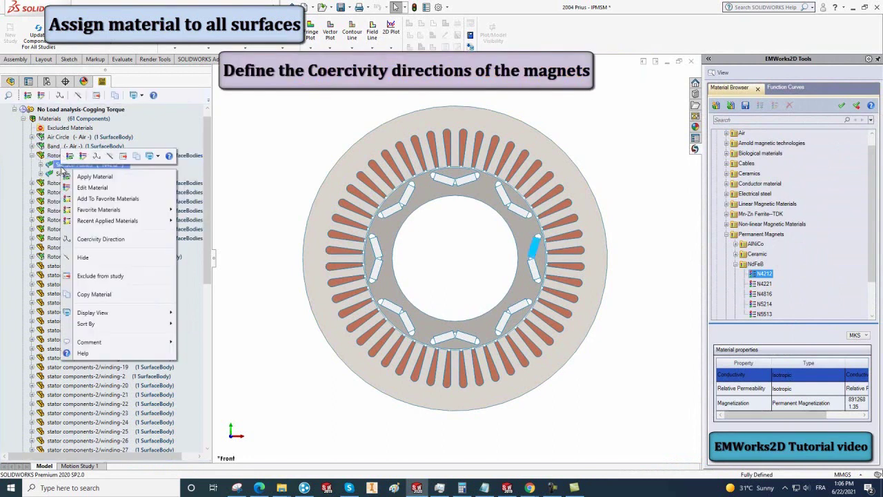
left_click(93, 242)
scroll(546, 263, "down", 3)
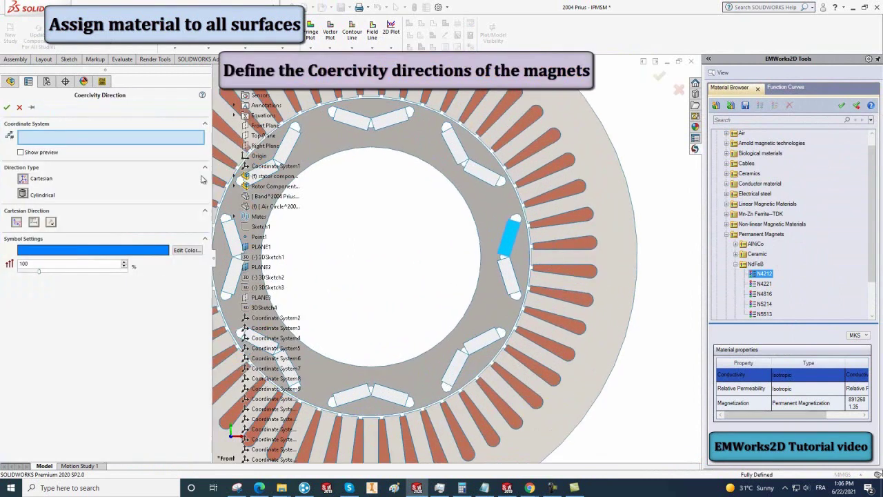
scroll(272, 428, "down", 1)
left_click(272, 449)
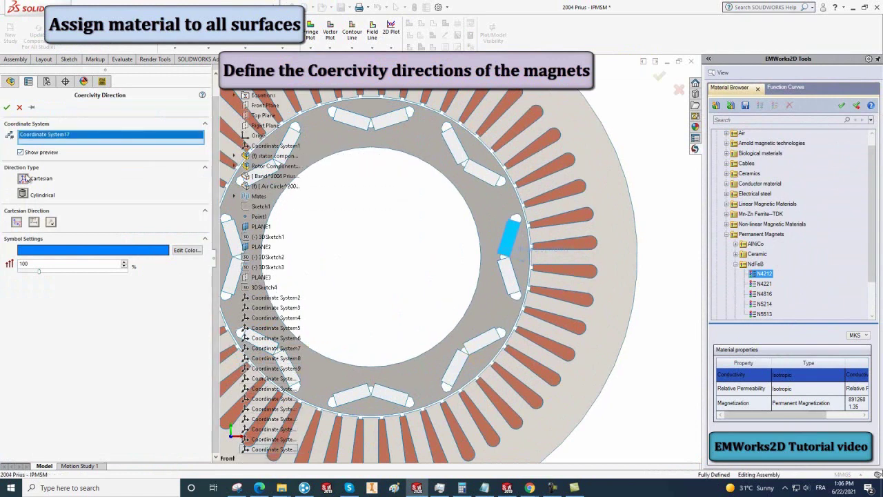
scroll(431, 240, "down", 3)
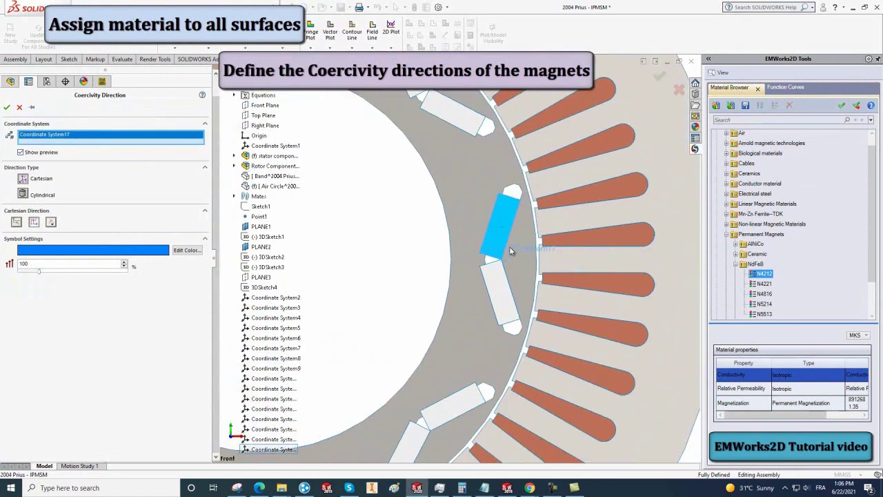
left_click(6, 107)
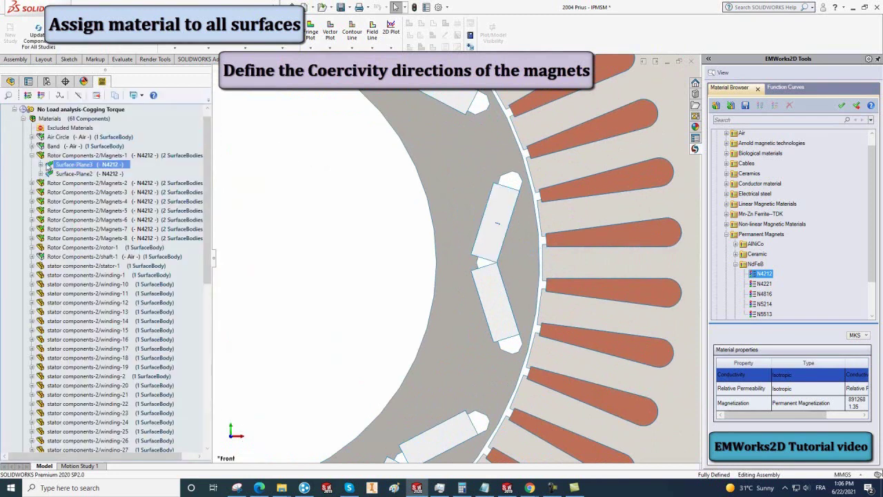
Define the coercivity direction of Surface-Plane2 in Magnets-1 as a Cartesian direction based on Coordinate System16.
left_click(60, 174)
right_click(59, 174)
left_click(76, 246)
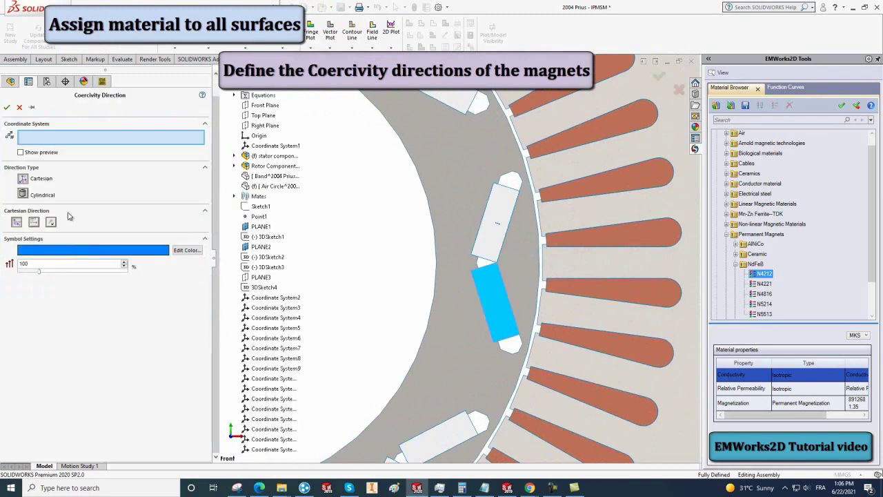
left_click(273, 439)
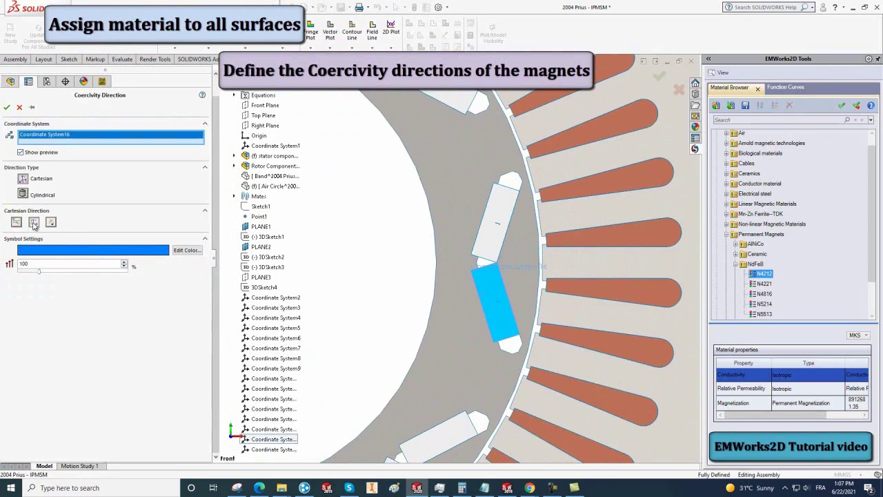
left_click(6, 107)
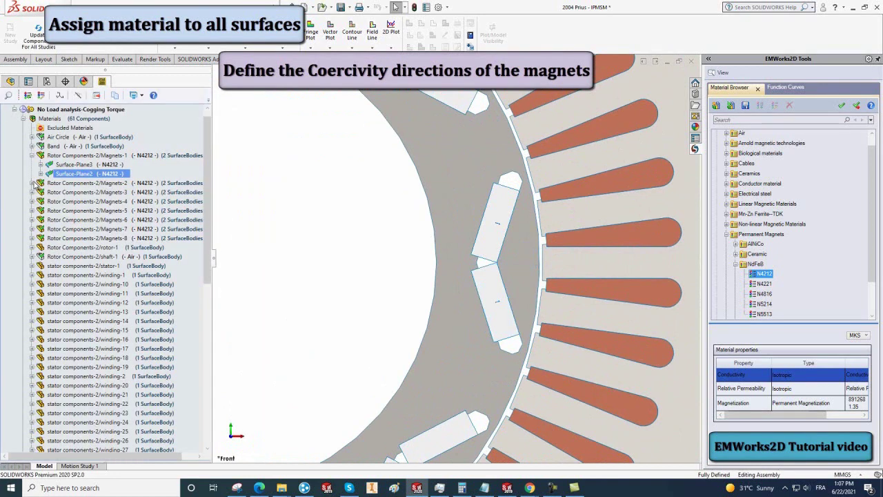
Define the coercivity direction of Surface-Plane3 in Magnets-2 as a Cartesian direction based on Coordinate System15.
left_click(31, 182)
left_click(52, 192)
right_click(53, 192)
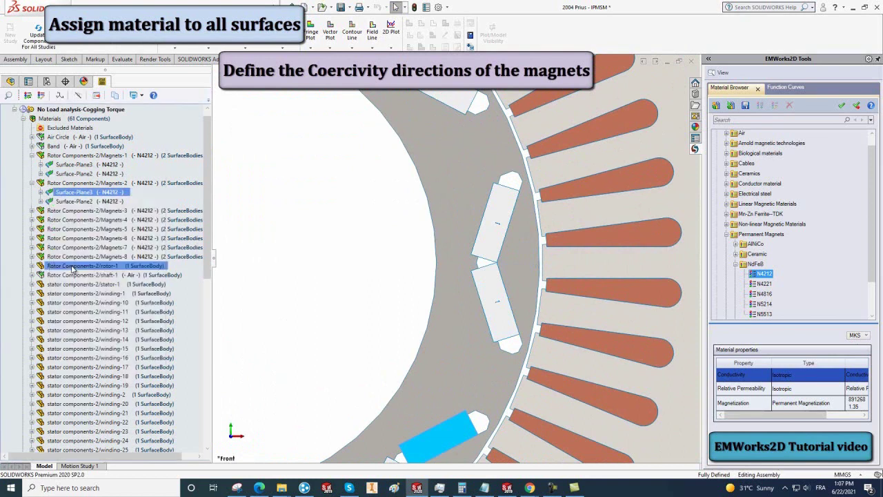
left_click(71, 268)
scroll(442, 430, "down", 3)
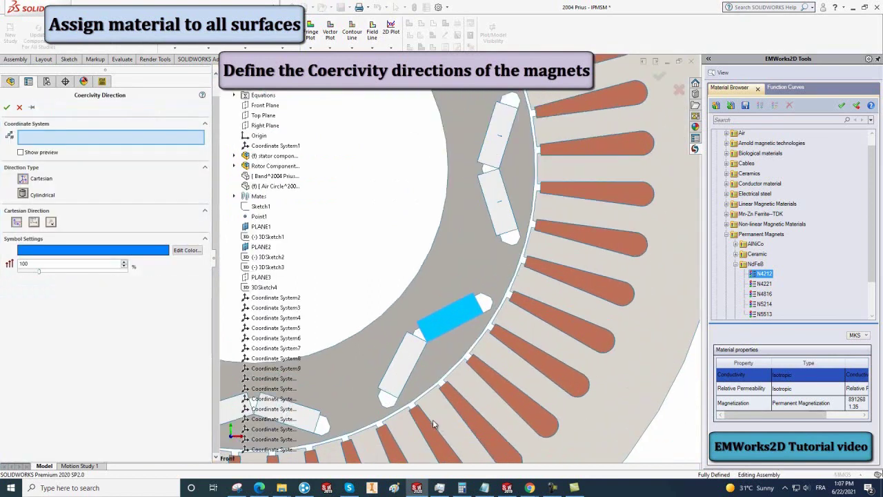
left_click(273, 429)
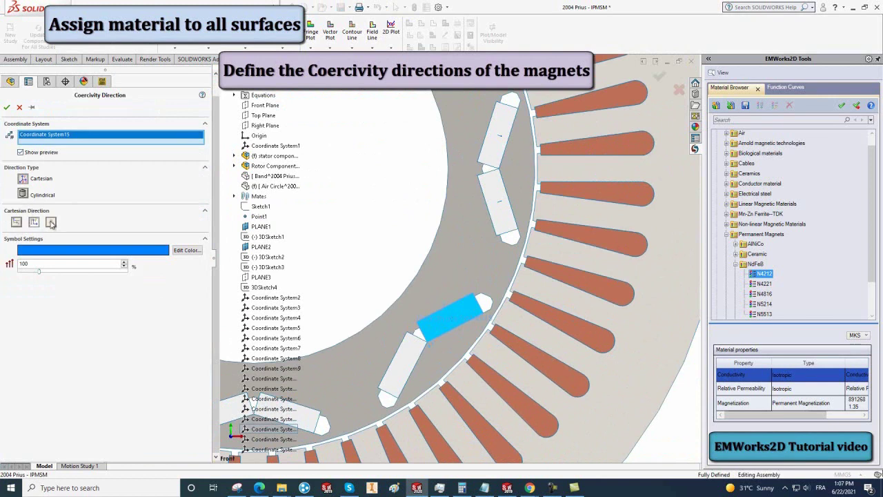
left_click(6, 108)
Define the coercivity direction of Surface-Plane2 in Magnets-2 as a Cartesian direction based on Coordinate System14.
left_click(76, 201)
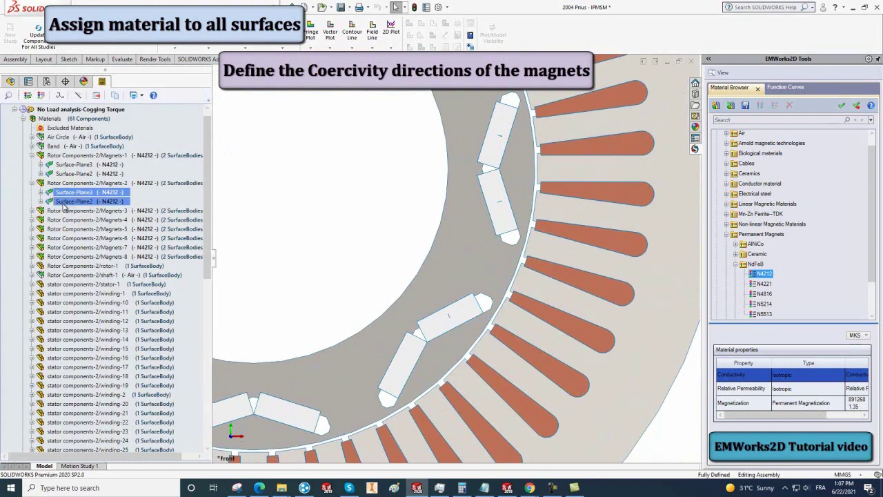
right_click(76, 200)
left_click(86, 277)
scroll(399, 364, "down", 3)
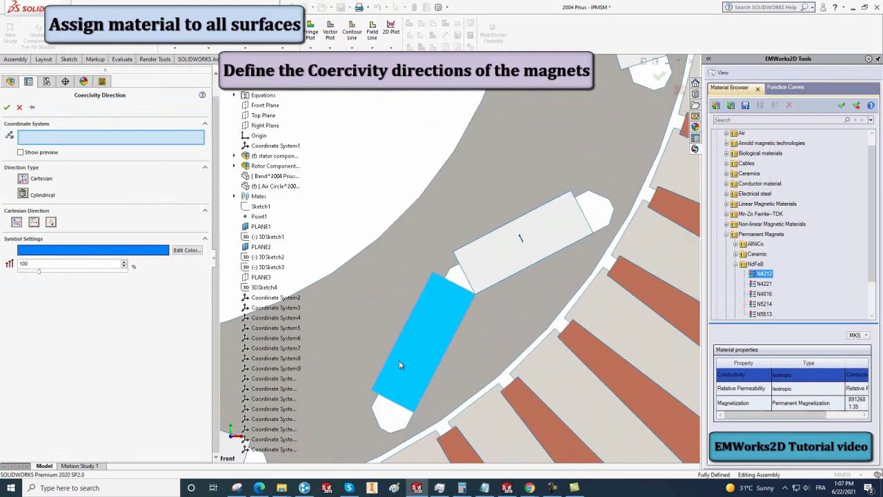
left_click(273, 418)
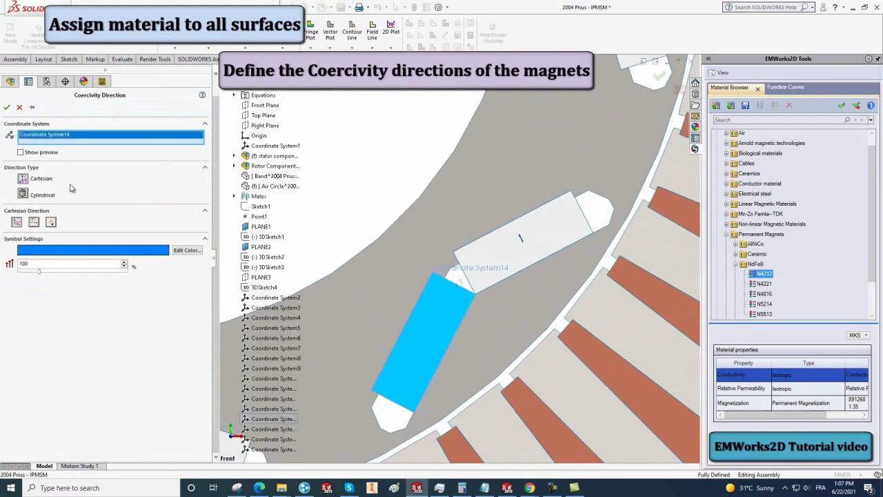
left_click(35, 222)
left_click(7, 107)
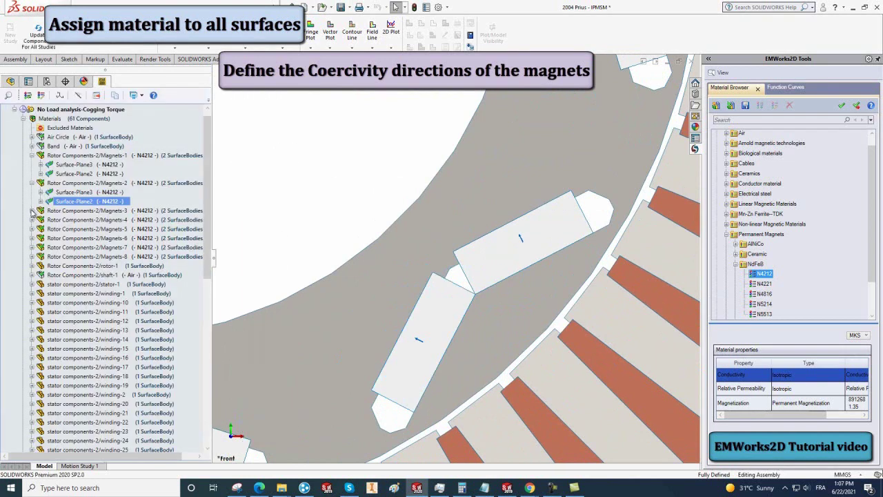
Define the coercivity direction of Surface-Plane3 in Magnets-3 as a Cartesian direction based on Coordinate System13.
left_click(32, 211)
scroll(307, 364, "down", 5)
scroll(326, 295, "up", 3)
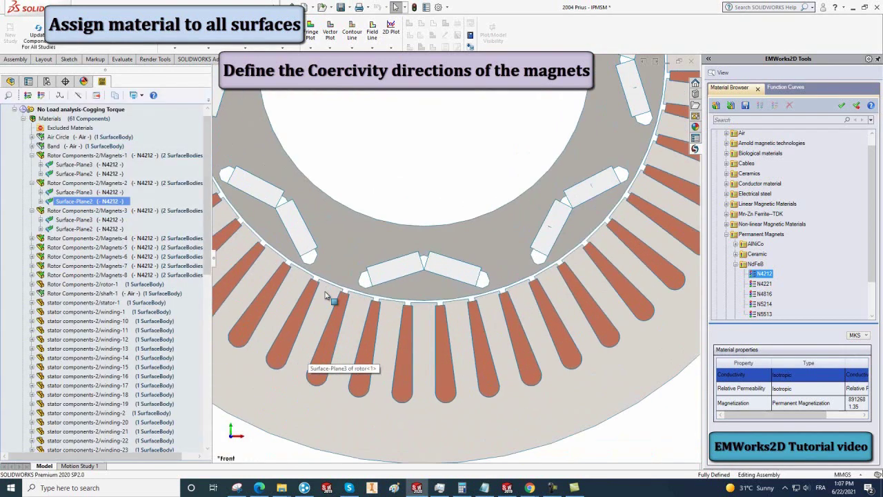
left_click(97, 220)
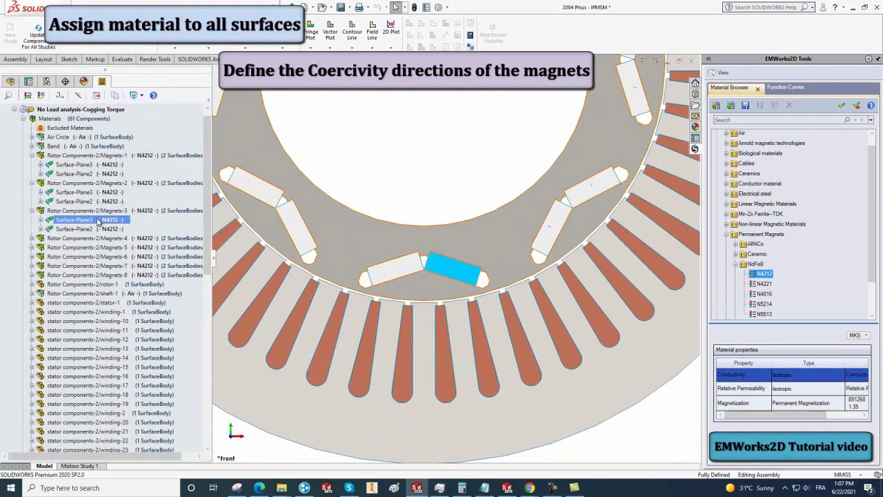
right_click(98, 220)
left_click(120, 290)
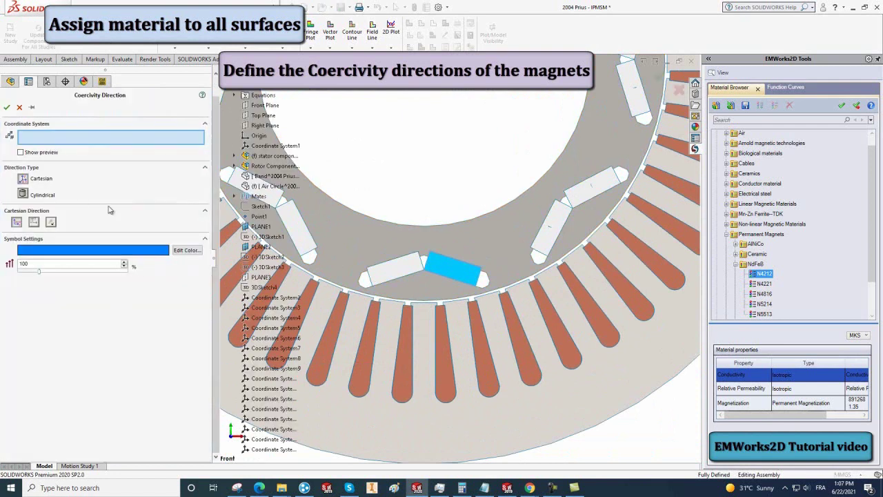
left_click(273, 408)
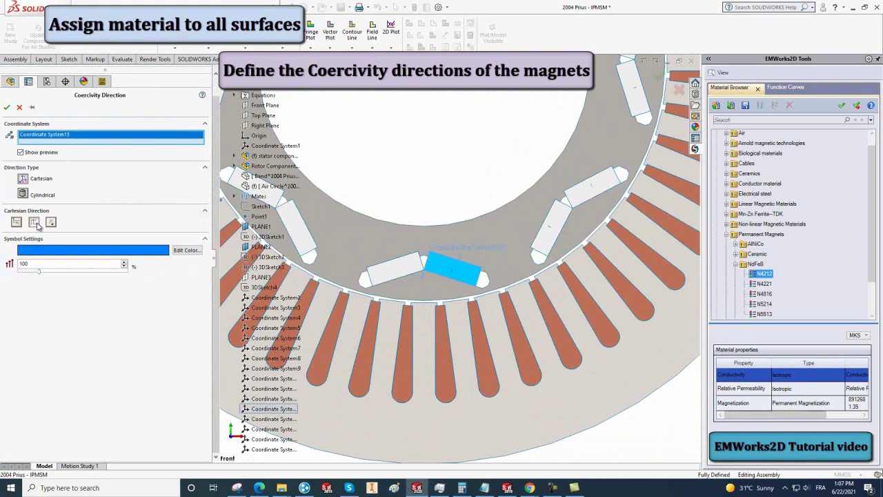
left_click(6, 108)
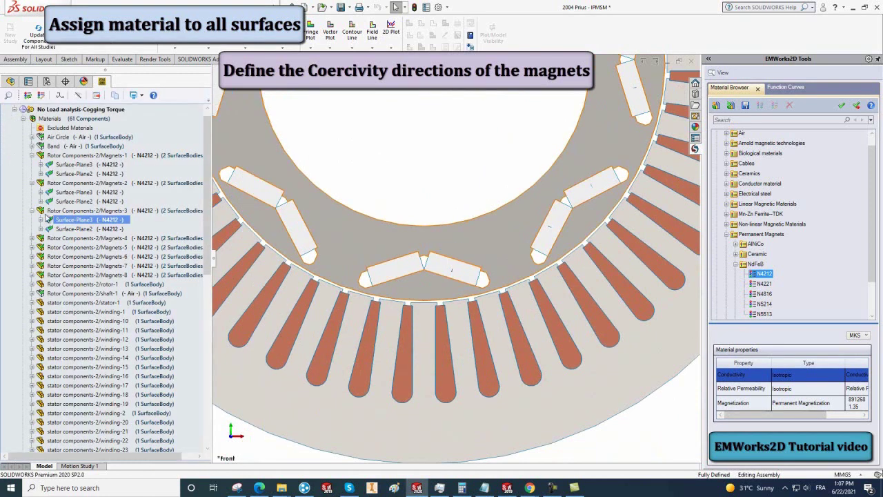
Define the coercivity direction of Surface-Plane2 in Magnets-3 as a Cartesian direction based on Coordinate System12.
left_click(79, 228)
right_click(65, 229)
left_click(91, 299)
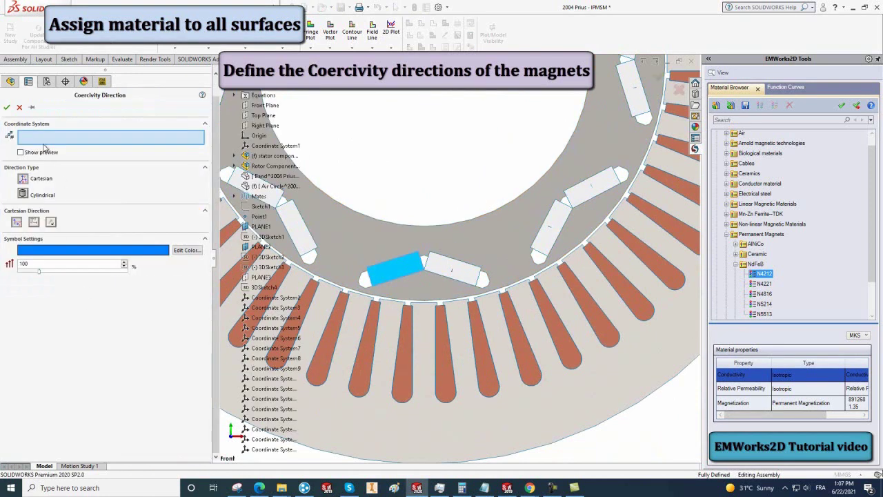
left_click(273, 398)
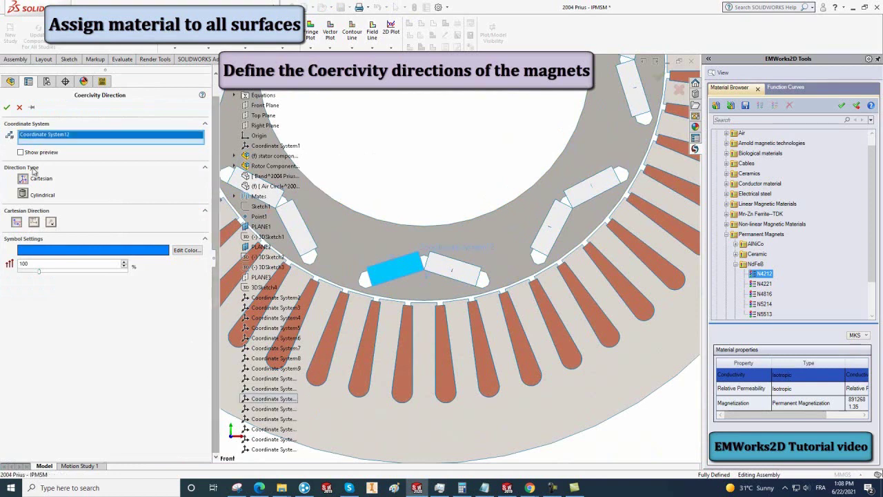
left_click(6, 108)
Define the coercivity direction of Surface-Plane3 in Magnets-4 as a Cartesian direction based on Coordinate System11.
left_click(69, 247)
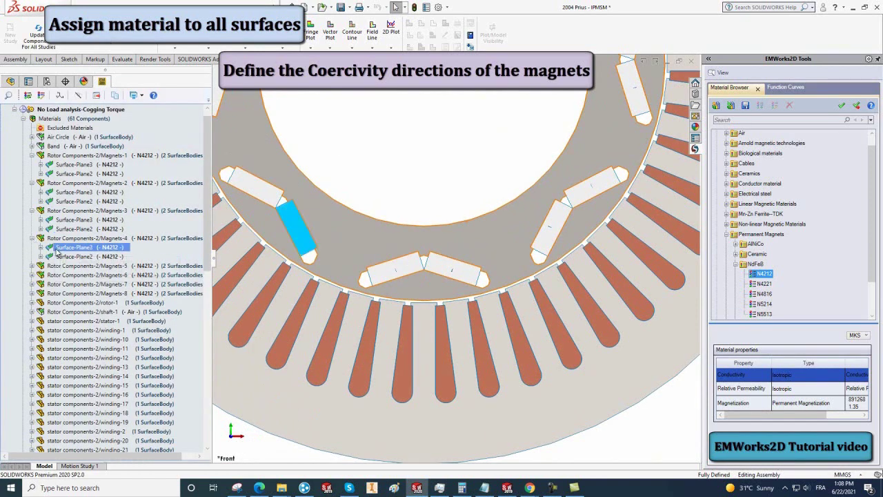
right_click(57, 252)
left_click(82, 322)
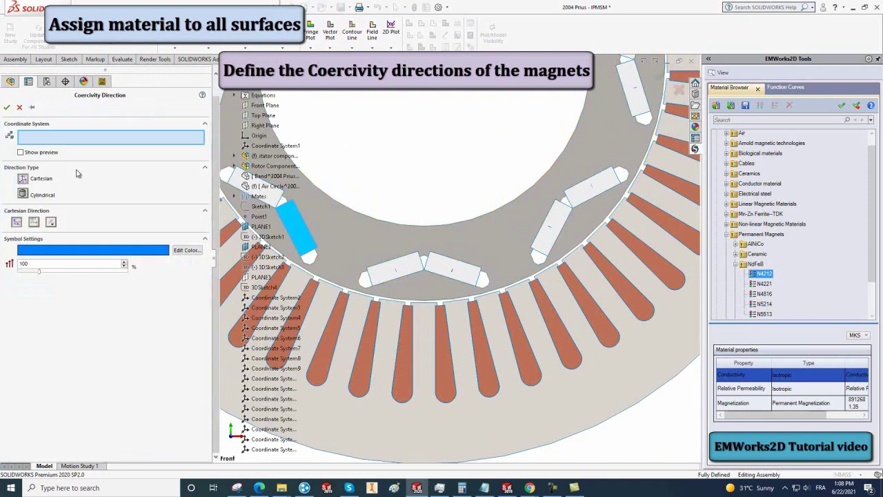
left_click(269, 389)
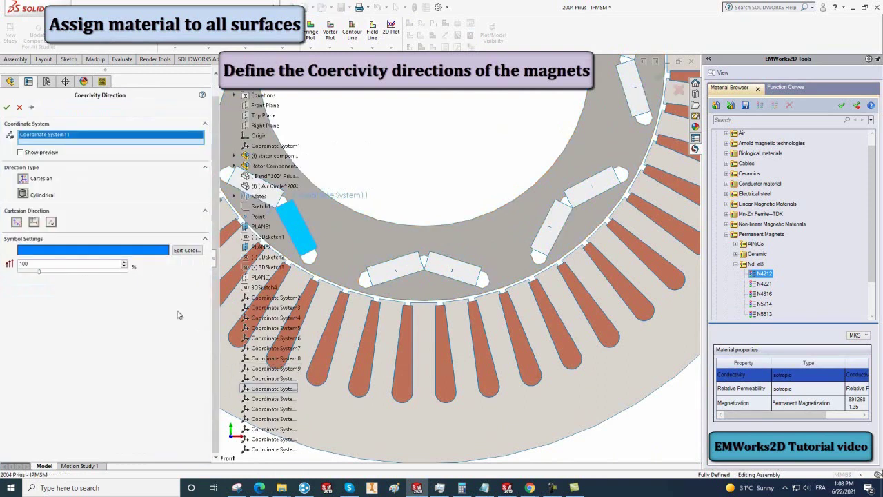
left_click(6, 107)
Define the coercivity direction of Surface-Plane2 in Magnets-4 as a Cartesian direction based on Coordinate System10, with the preview shown.
left_click(76, 256)
right_click(65, 256)
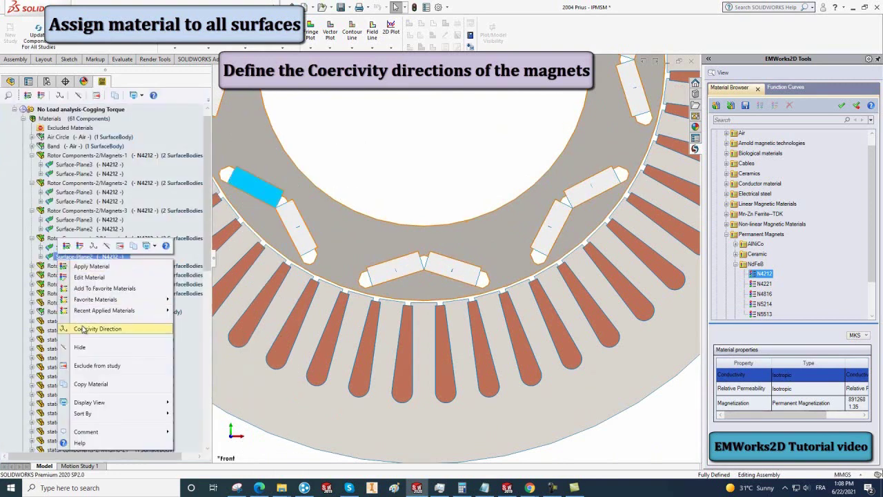
left_click(82, 330)
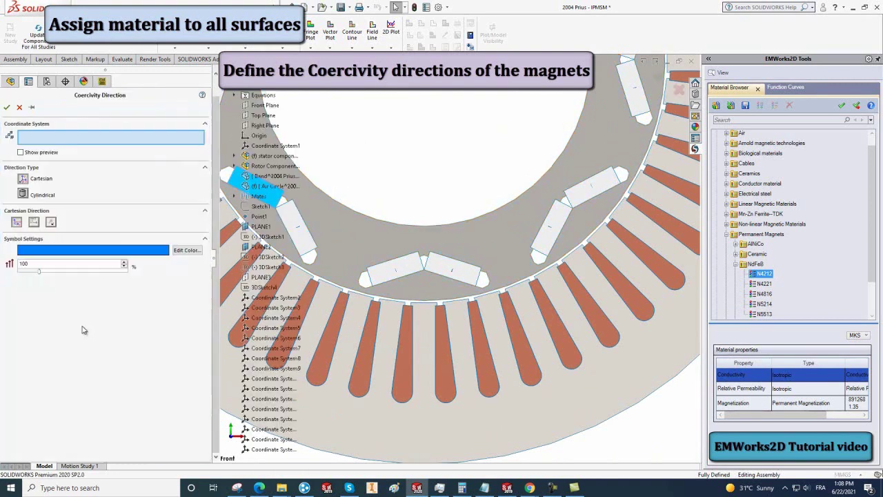
left_click(269, 378)
left_click(20, 152)
left_click(34, 221)
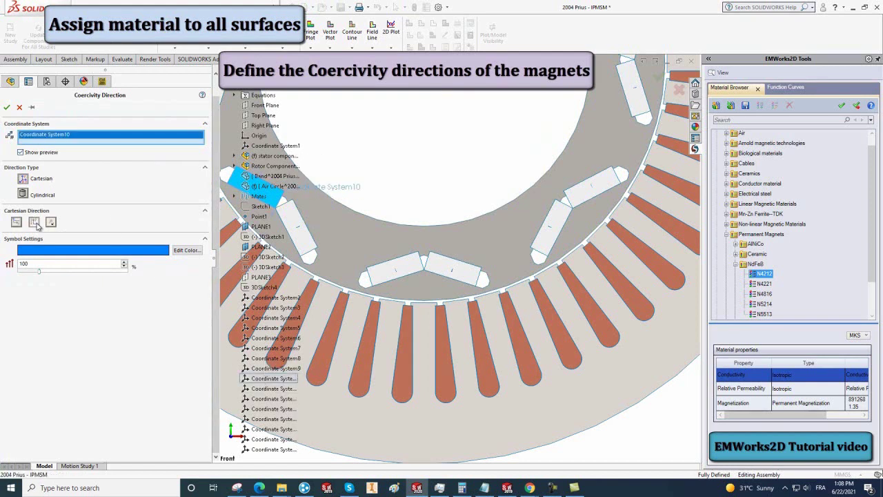
scroll(247, 293, "up", 2)
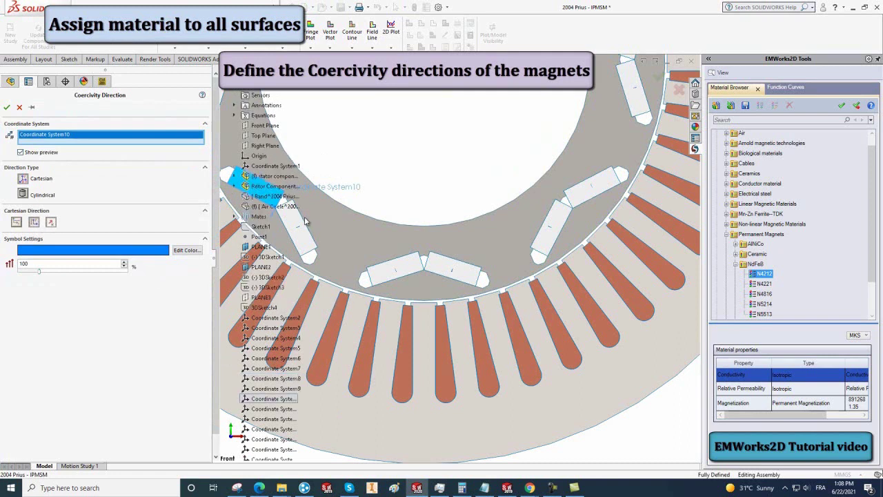
scroll(329, 273, "down", 3)
scroll(323, 212, "up", 6)
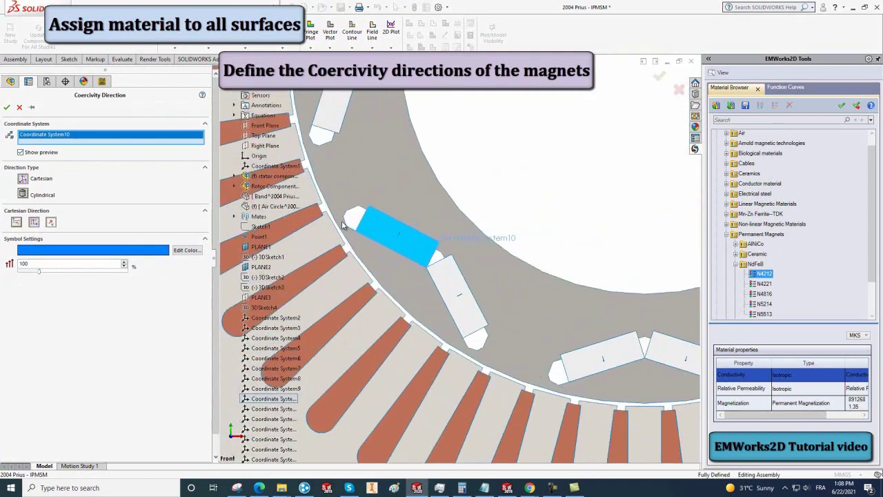
left_click(7, 107)
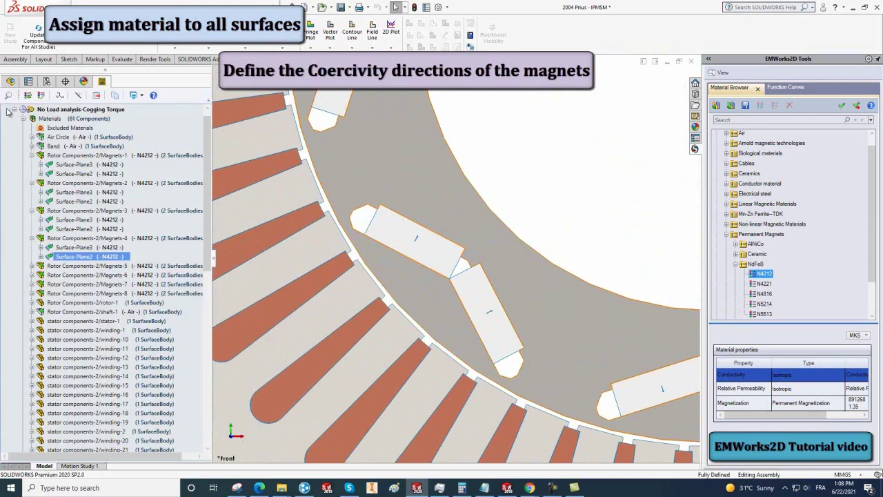
Define the coercivity direction of Surface-Plane3 in Magnets-5 as a Cartesian direction based on Coordinate System9.
left_click(31, 266)
left_click(83, 274)
right_click(83, 274)
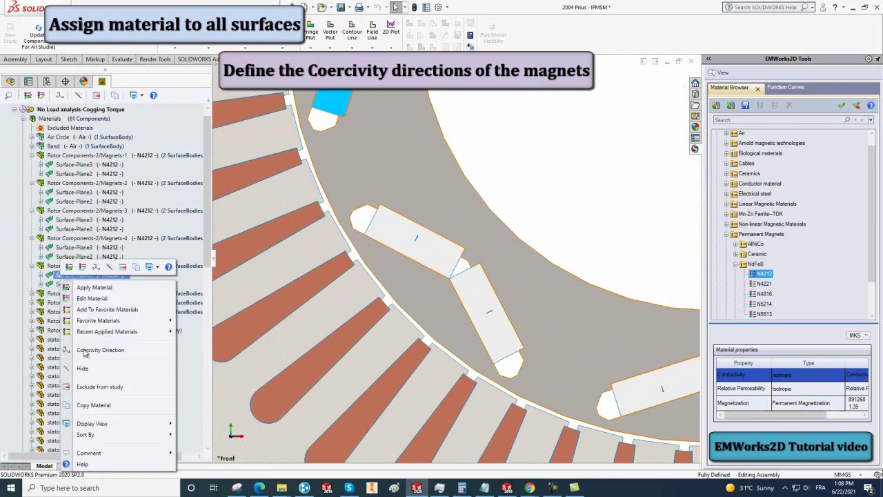
left_click(90, 351)
scroll(366, 165, "down", 4)
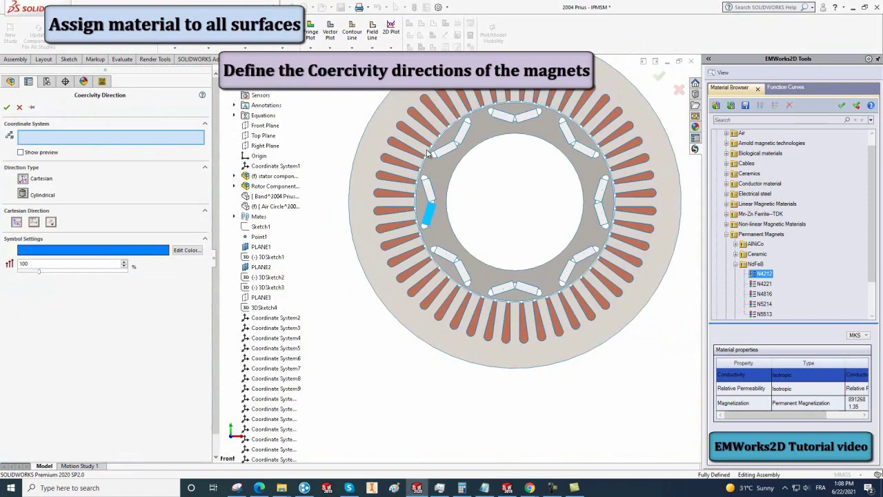
scroll(449, 195, "up", 3)
scroll(448, 195, "up", 2)
left_click(279, 389)
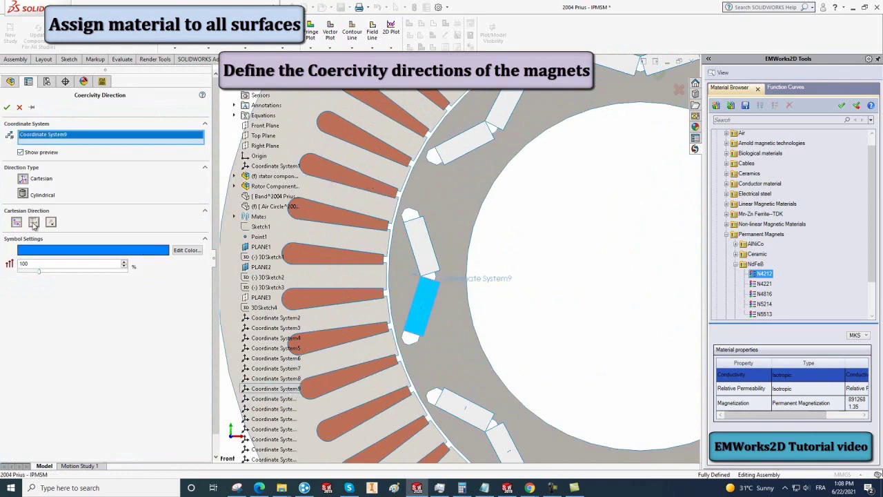
left_click(7, 107)
Define the coercivity direction of Surface-Plane2 in Magnets-5 as a Cartesian direction based on Coordinate System8.
left_click(64, 284)
right_click(63, 284)
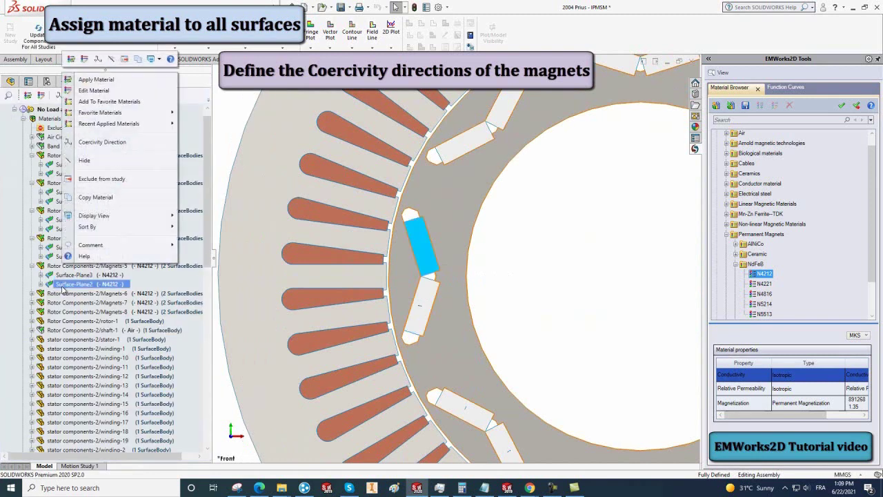
left_click(89, 142)
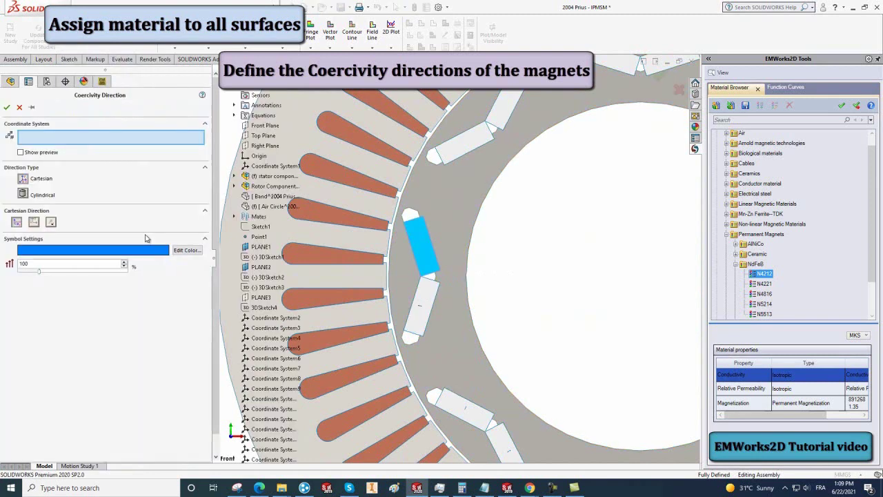
left_click(274, 378)
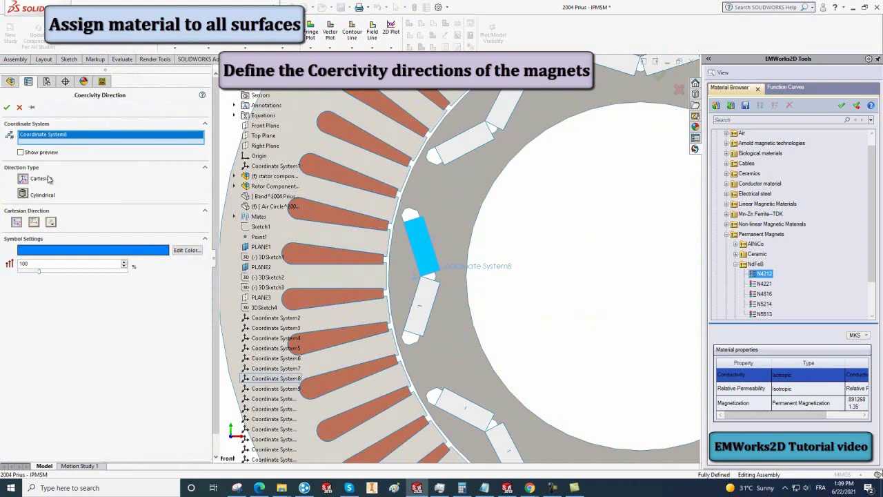
left_click(7, 108)
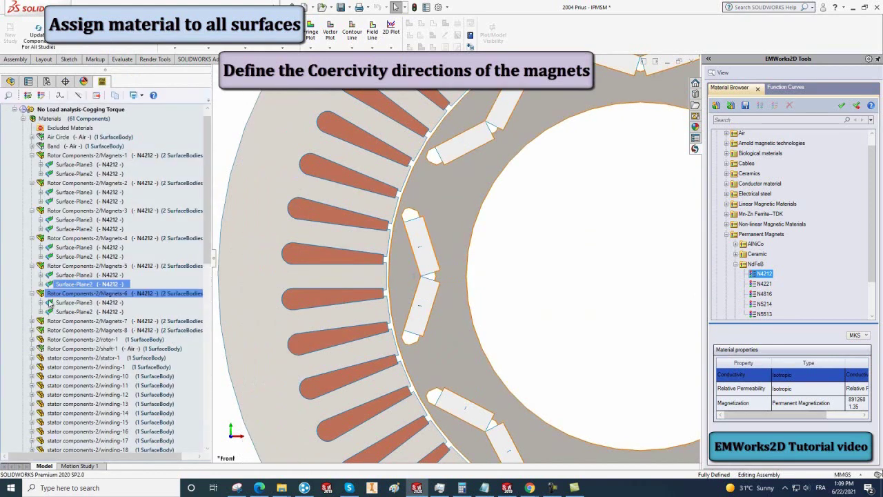
Define the coercivity direction of Surface-Plane3 in Magnets-6 as a Cartesian direction based on Coordinate System7.
left_click(59, 304)
right_click(58, 305)
left_click(90, 166)
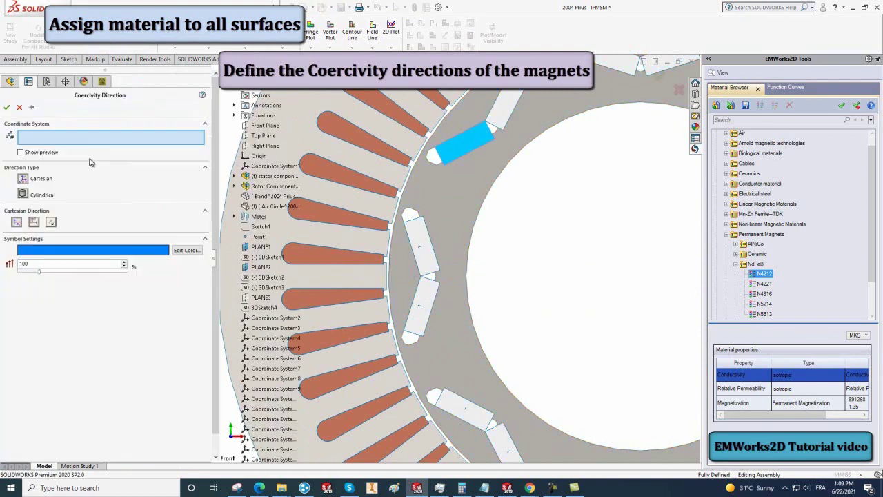
left_click(274, 368)
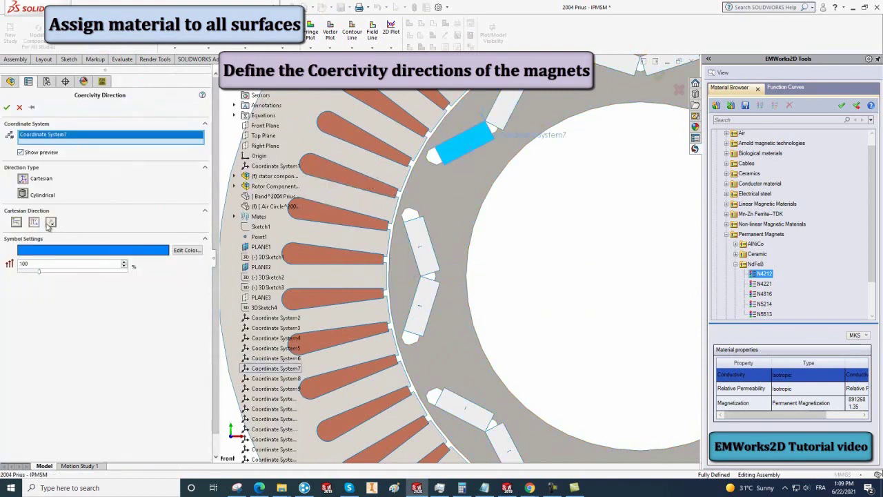
left_click(6, 107)
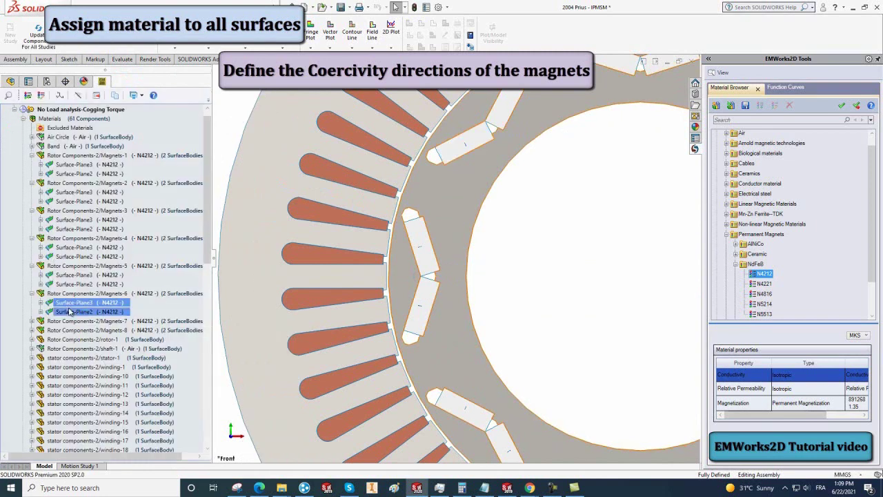
Define the coercivity direction of Surface-Plane2 in Magnets-6 as a Cartesian direction based on Coordinate System6.
left_click(90, 312)
right_click(89, 311)
left_click(109, 163)
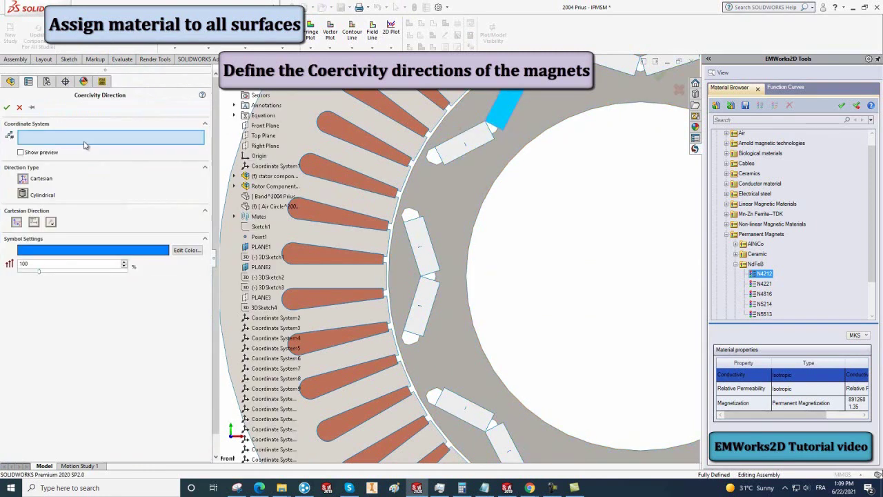
left_click(252, 358)
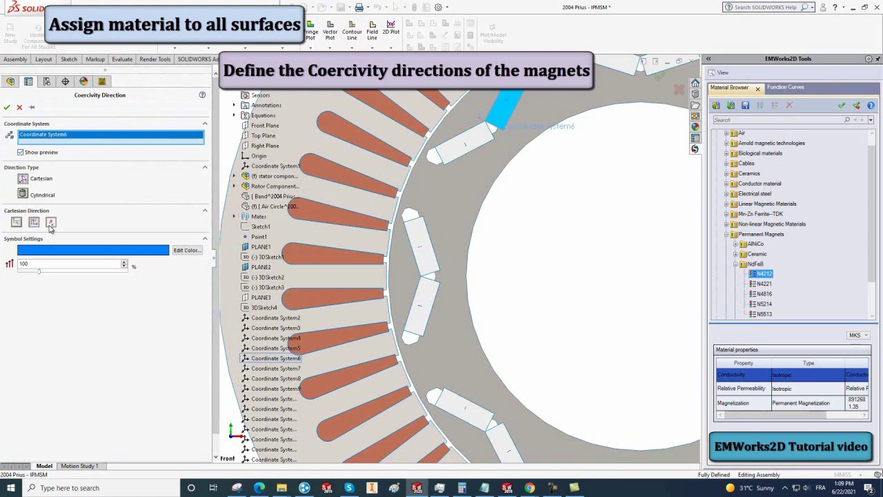
left_click(6, 107)
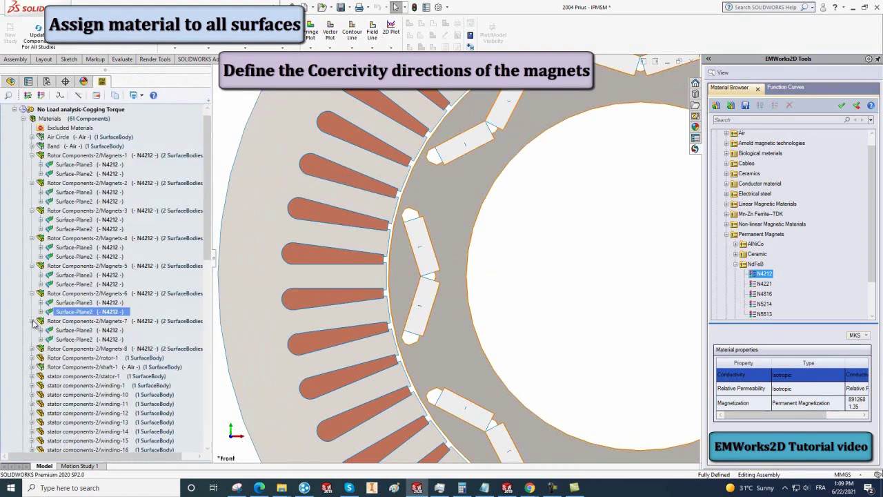
Define the coercivity direction of Surface-Plane3 in Magnets-7 as a Cartesian direction based on Coordinate System5.
left_click(56, 330)
right_click(54, 332)
left_click(96, 185)
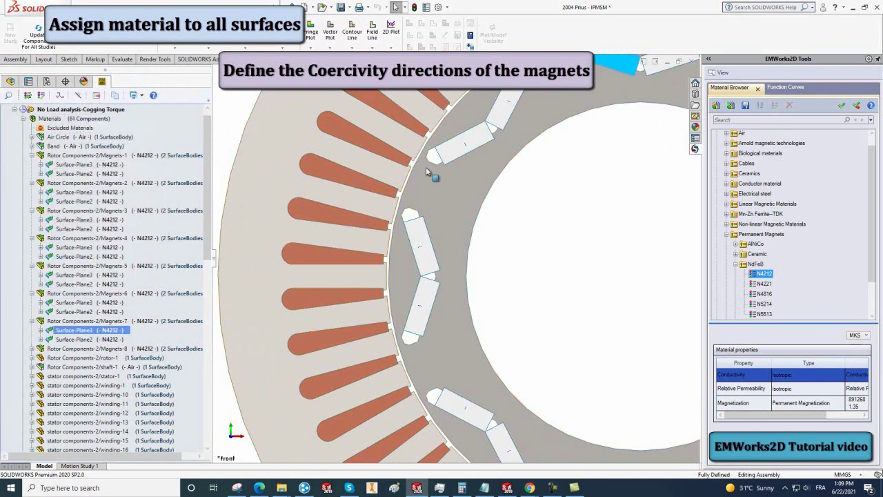
scroll(624, 145, "down", 5)
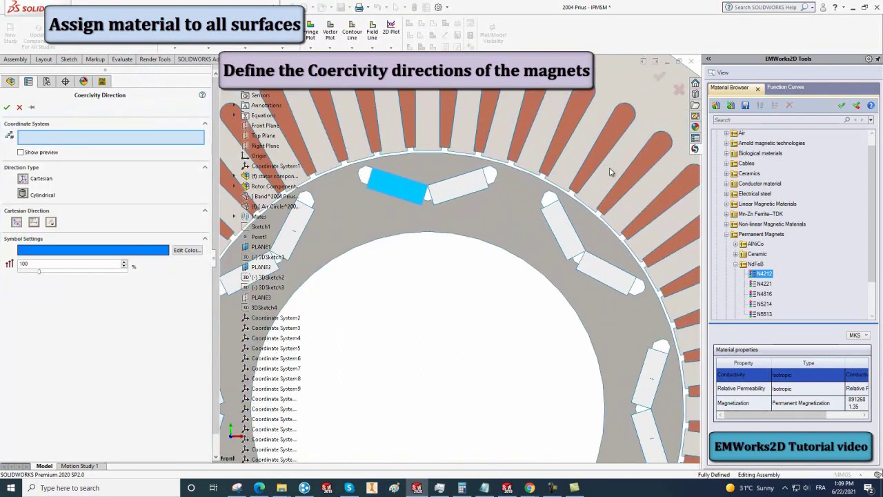
left_click(276, 348)
left_click(33, 222)
left_click(6, 107)
Define the coercivity direction of Surface-Plane2 in Magnets-7 as a Cartesian direction based on Coordinate System4.
left_click(90, 340)
right_click(90, 339)
left_click(104, 196)
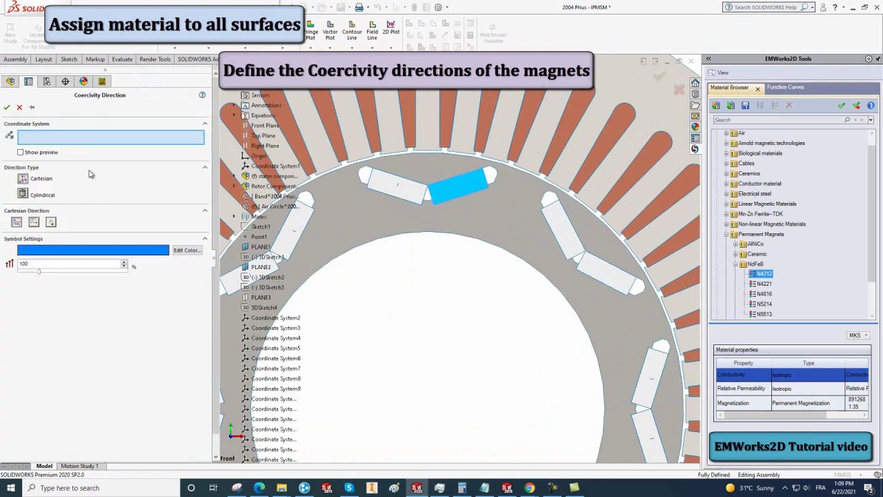
left_click(275, 337)
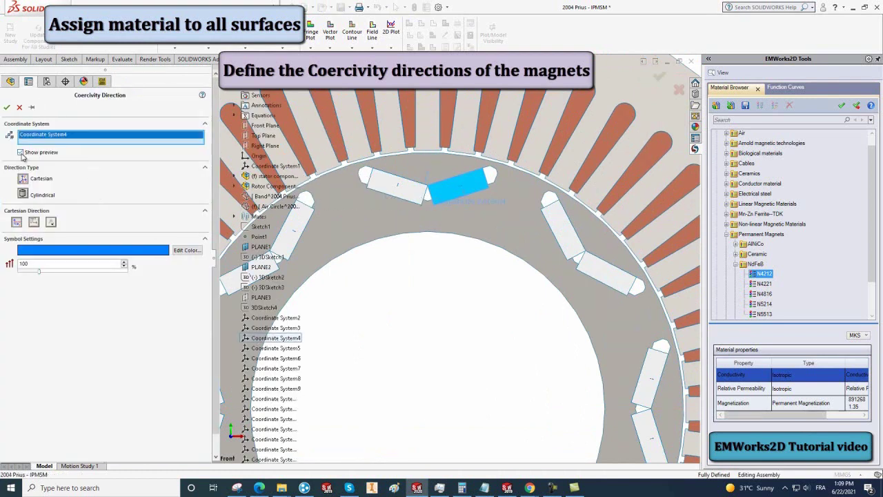
left_click(7, 108)
Define the coercivity direction of Surface-Plane3 in Magnets-8 as a Cartesian direction based on Coordinate System3.
left_click(61, 358)
right_click(59, 362)
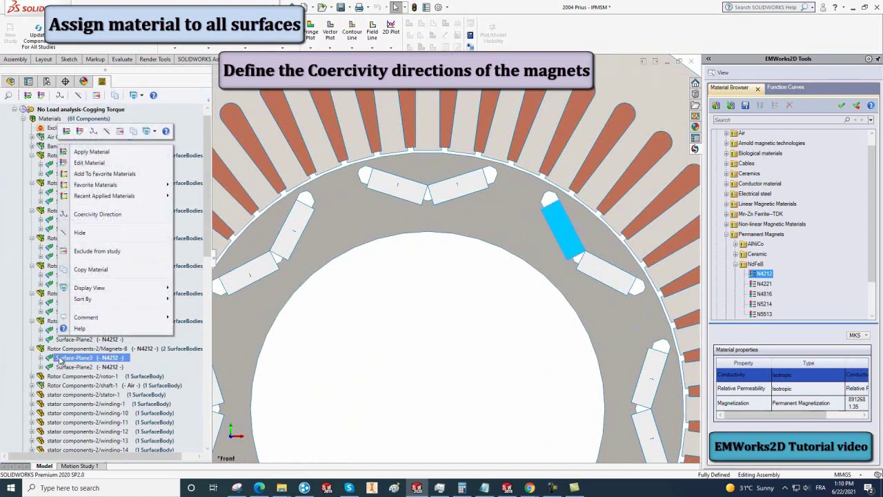
left_click(90, 214)
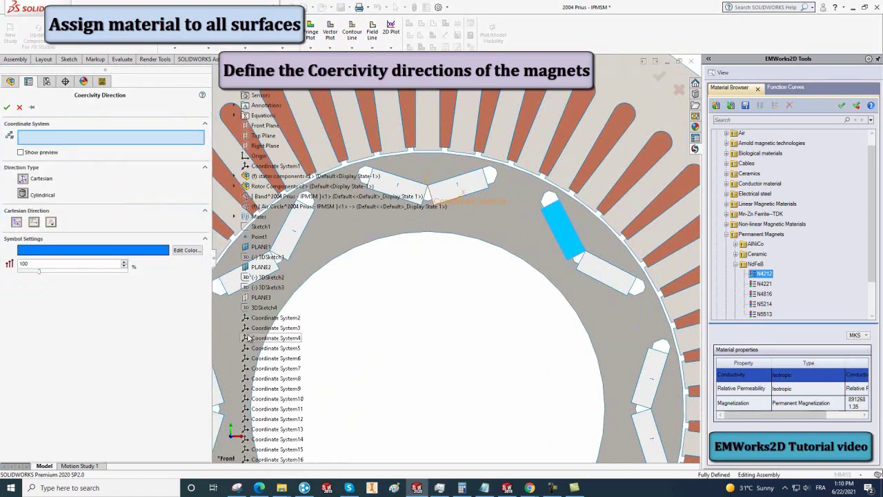
left_click(274, 328)
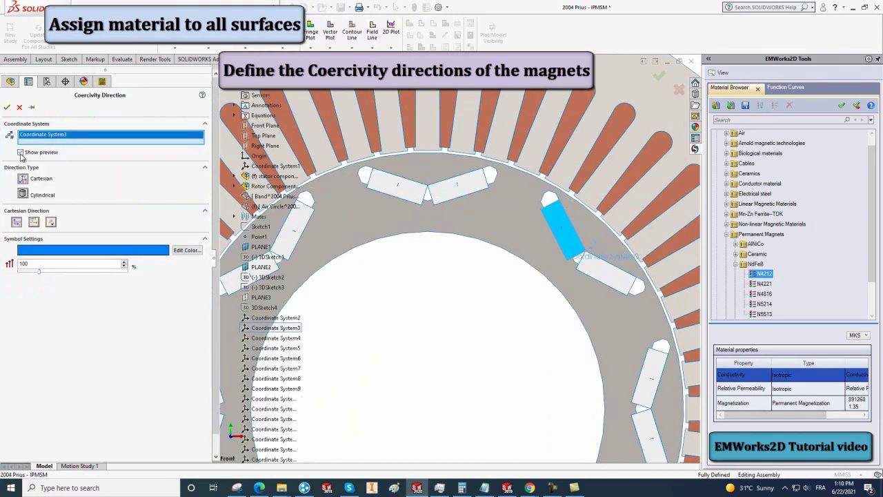
left_click(52, 223)
left_click(6, 108)
Define the coercivity direction of Surface-Plane2 in Magnets-8 as a Cartesian direction based on Coordinate System2.
left_click(88, 366)
right_click(84, 367)
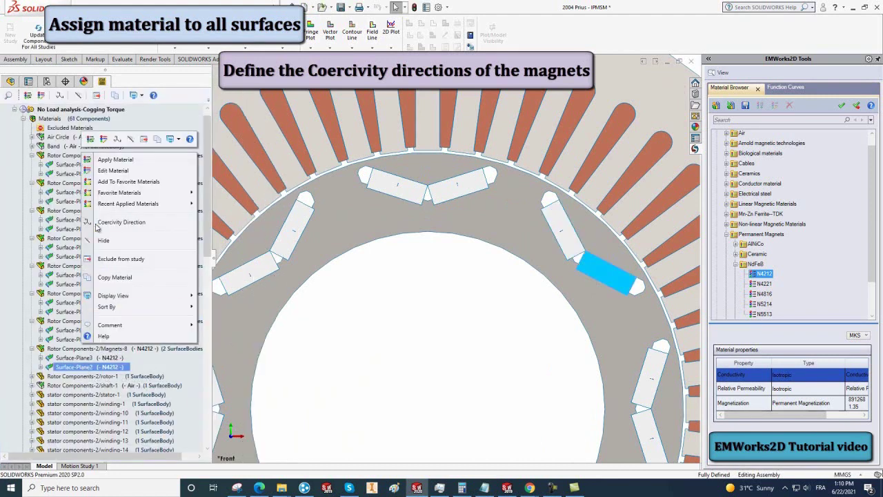
left_click(96, 227)
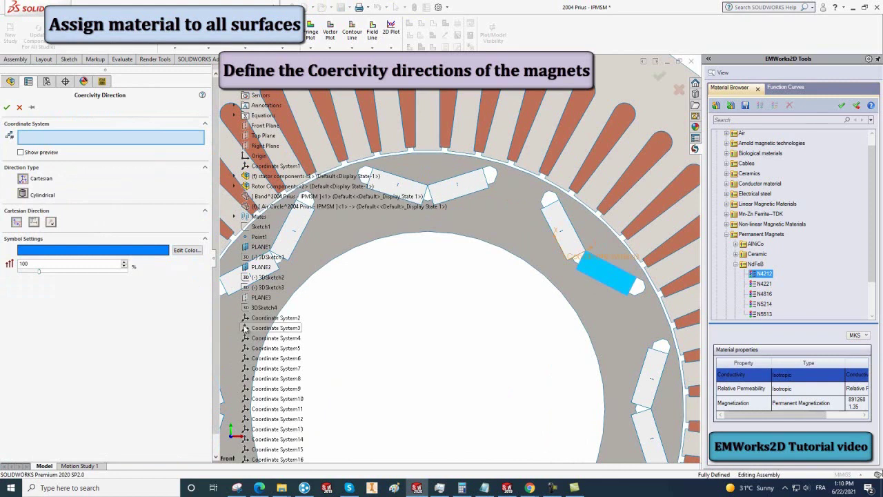
left_click(272, 318)
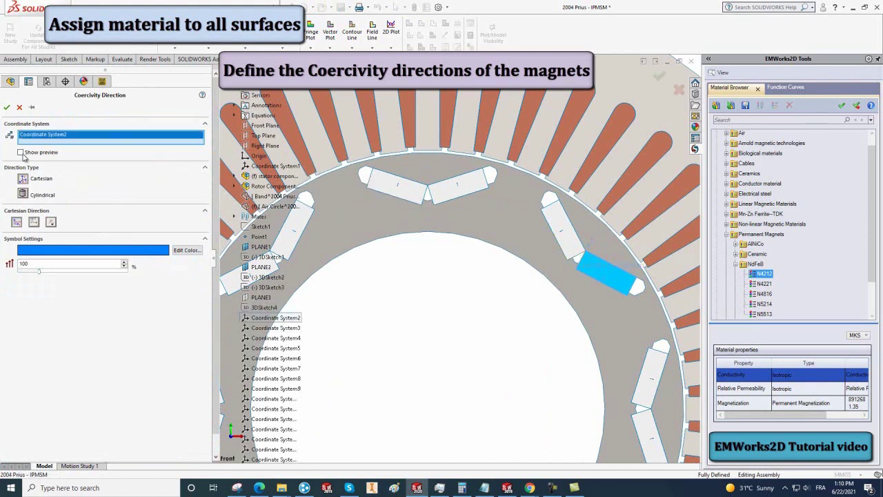
left_click(51, 222)
left_click(6, 107)
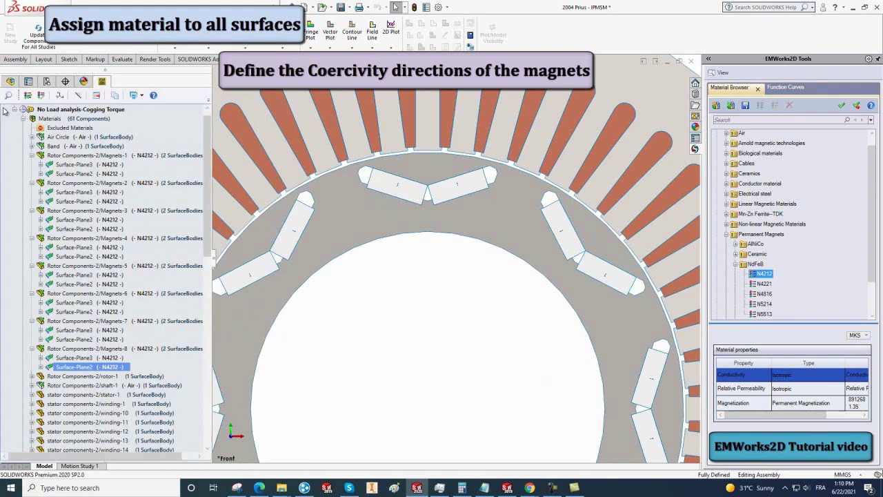
Assign the M-19 material from Non-linear Magnetic Materials to the rotor core rotor-1 and the stator core stator-1.
scroll(209, 271, "down", 3)
scroll(209, 271, "down", 5)
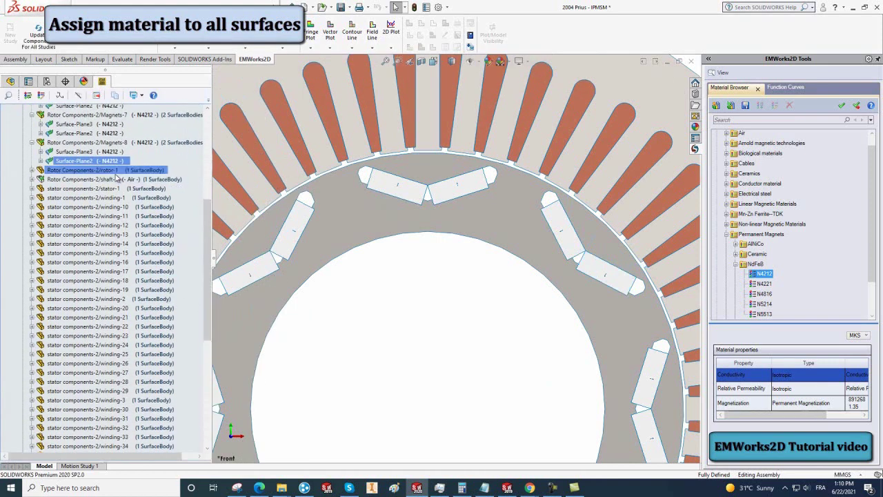
left_click(115, 171)
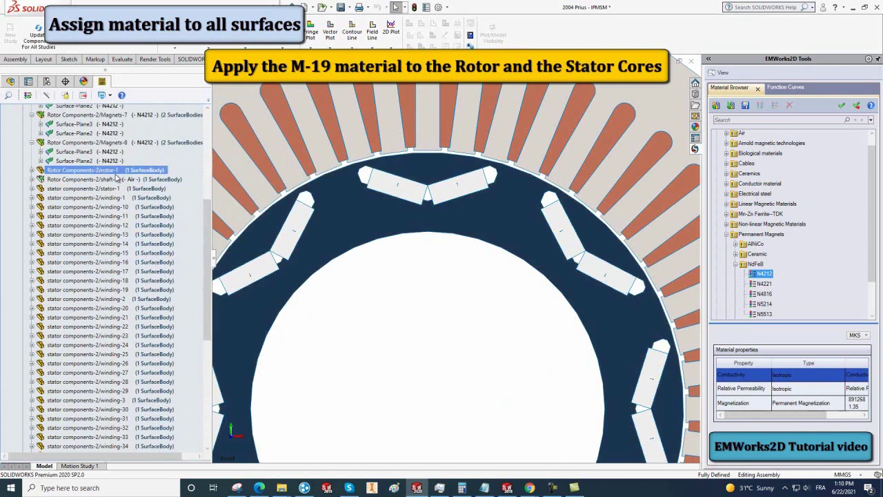
left_click(112, 188, "ctrl")
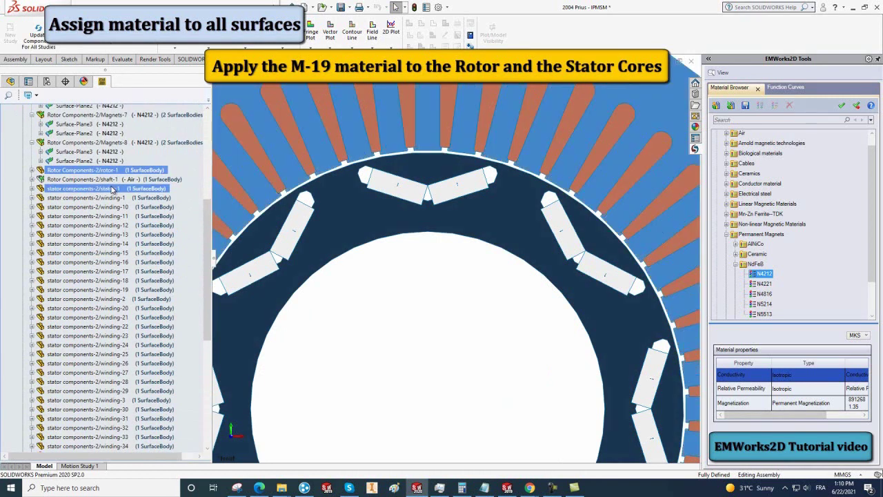
right_click(113, 190)
left_click(116, 198, "ctrl")
left_click(156, 199, "ctrl")
left_click(725, 235)
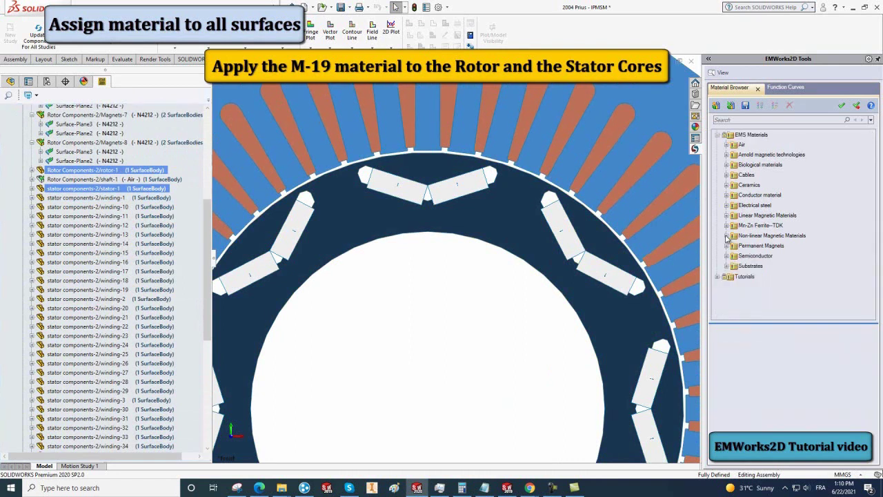
left_click(726, 236)
scroll(769, 260, "down", 3)
left_click(754, 248)
left_click_drag(875, 358, 879, 412)
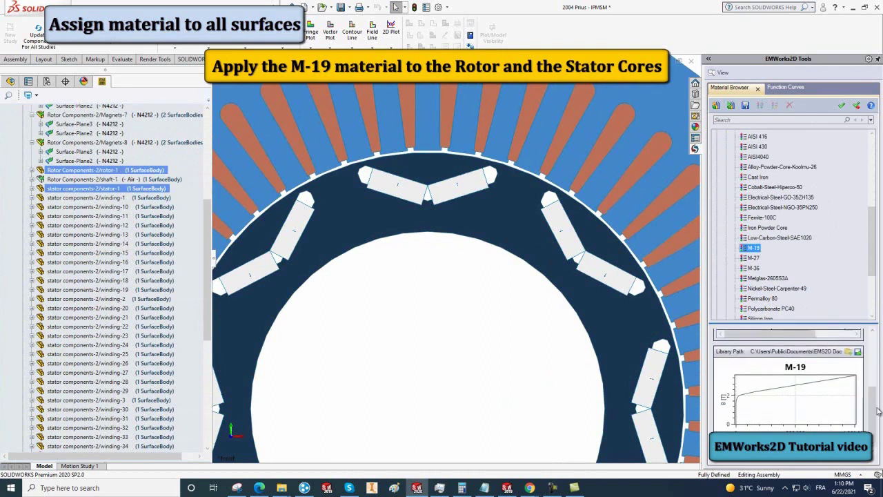
left_click(842, 107)
Assign Copper from the Conductor material library to all stator windings, from winding-1 through winding-9 at the end of the list.
left_click(151, 197)
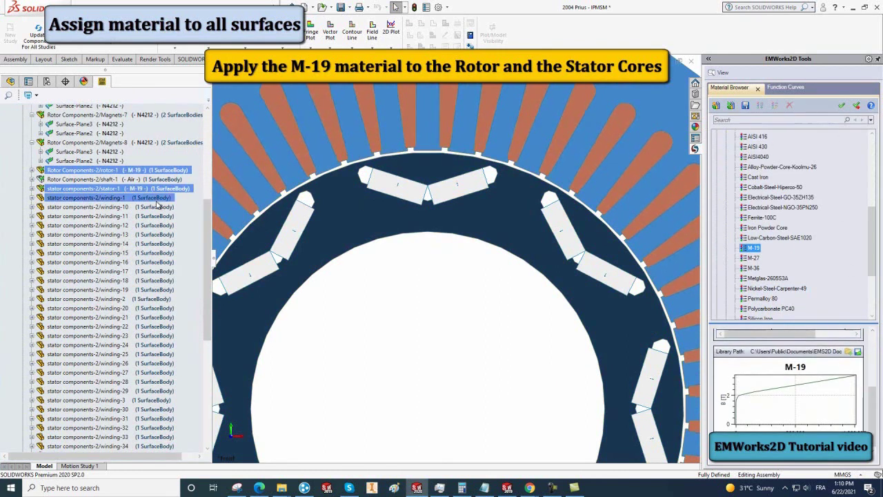
left_click(152, 216, "ctrl")
scroll(151, 248, "down", 8)
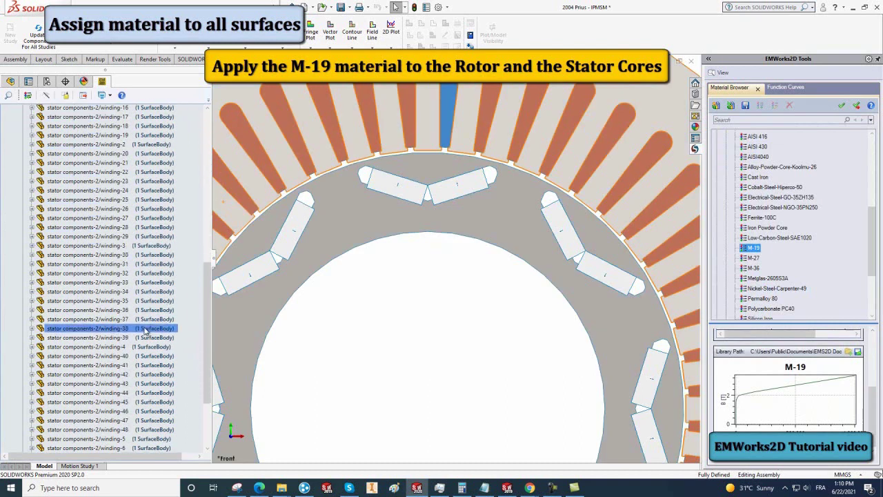
left_click(146, 338, "ctrl")
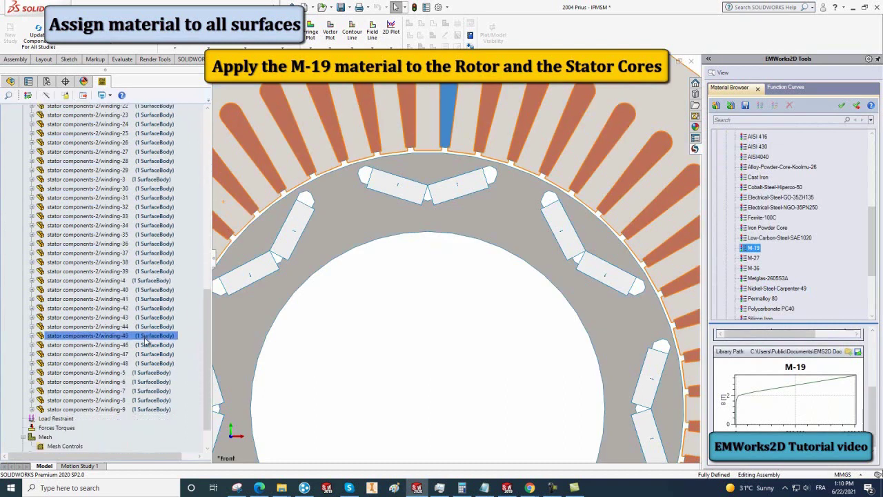
left_click(138, 410, "ctrl")
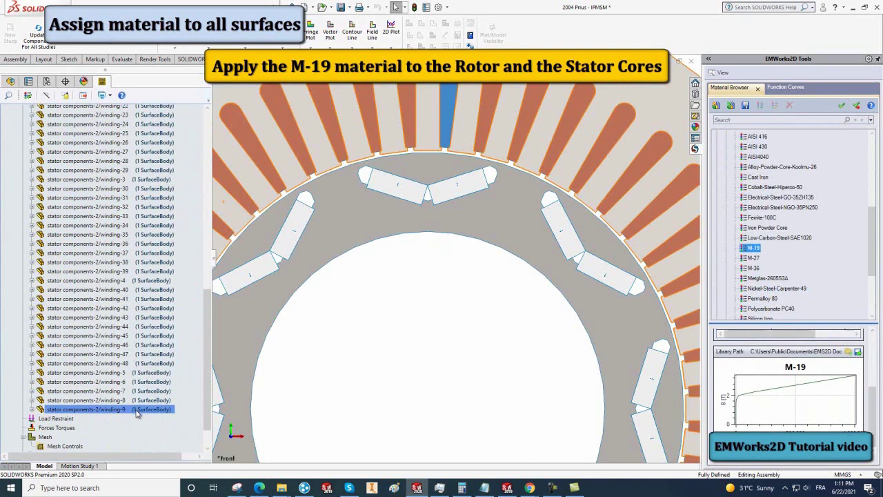
left_click(138, 410, "shift")
right_click(129, 274)
left_click(131, 275)
left_click_drag(869, 237, 866, 169)
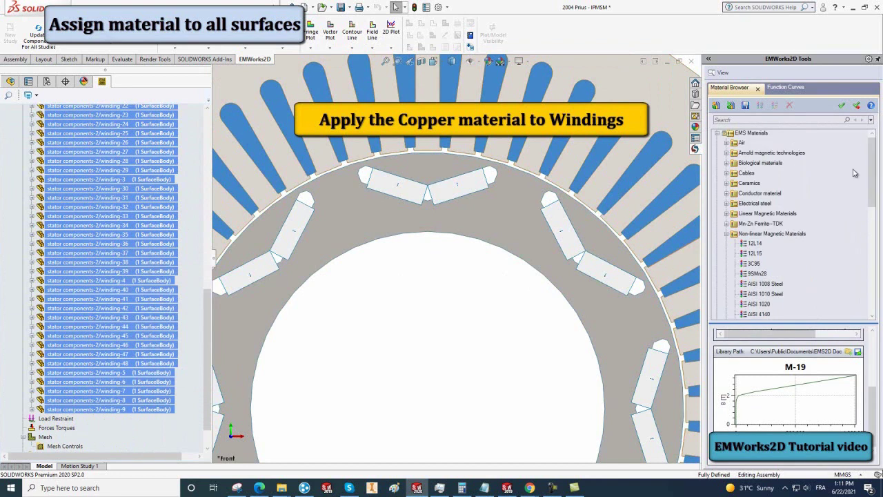
left_click_drag(869, 228, 868, 186)
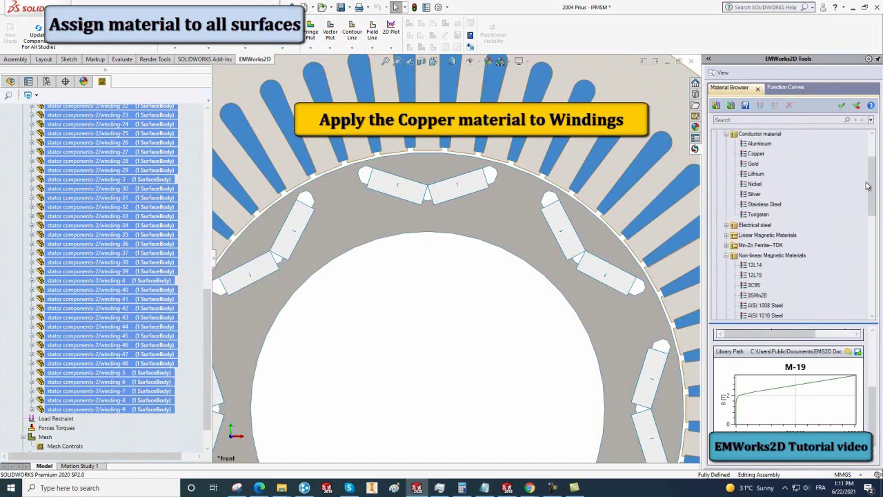
left_click(756, 153)
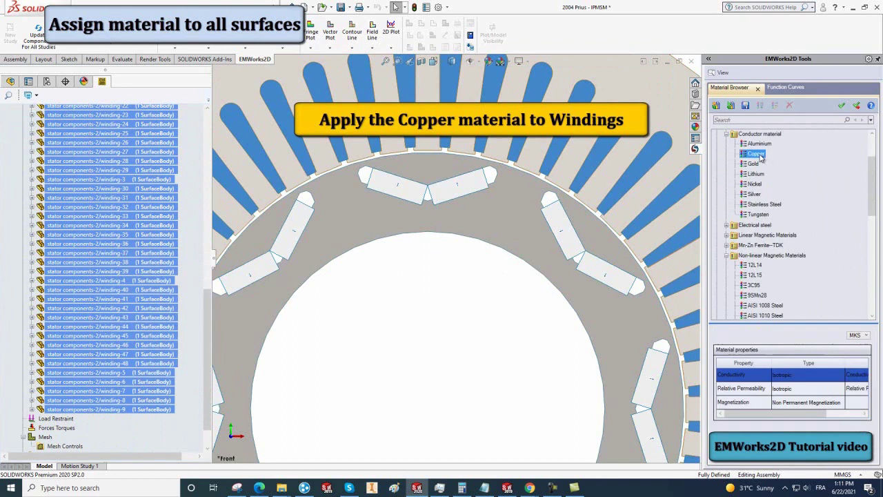
left_click(856, 107)
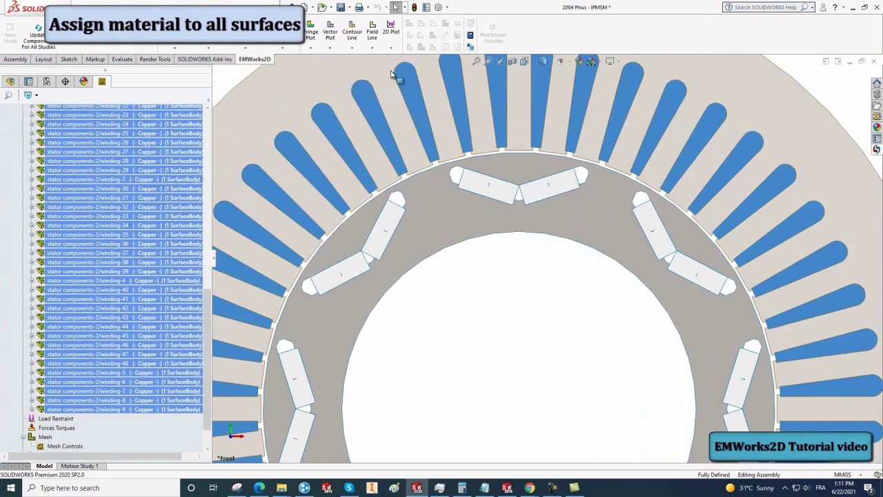
Define a Magnetic Vector Potential restraint of 0 Weber/m on the outer edge of the Air Circle.
left_click(475, 61)
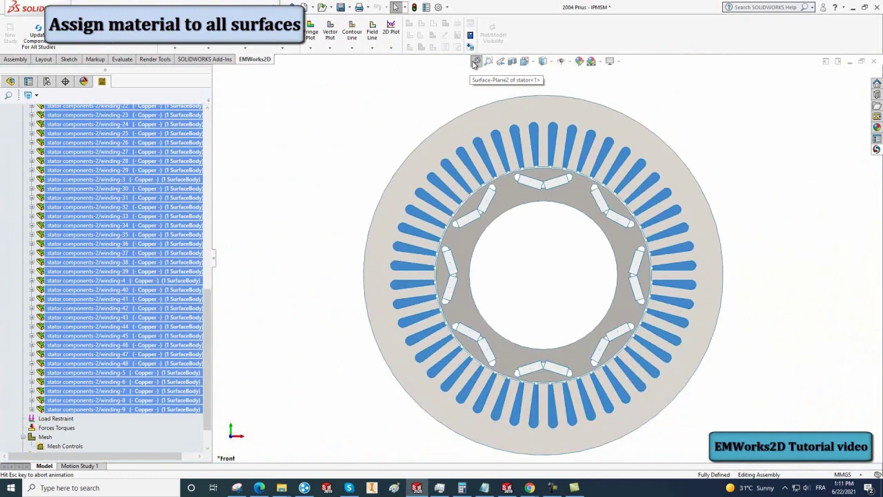
left_click_drag(218, 315, 255, 319)
scroll(254, 319, "down", 1)
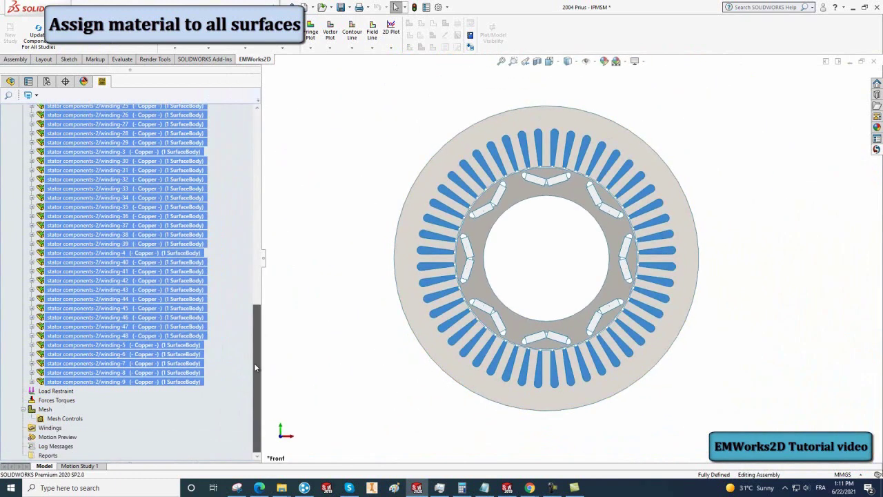
left_click(72, 394)
right_click(72, 393)
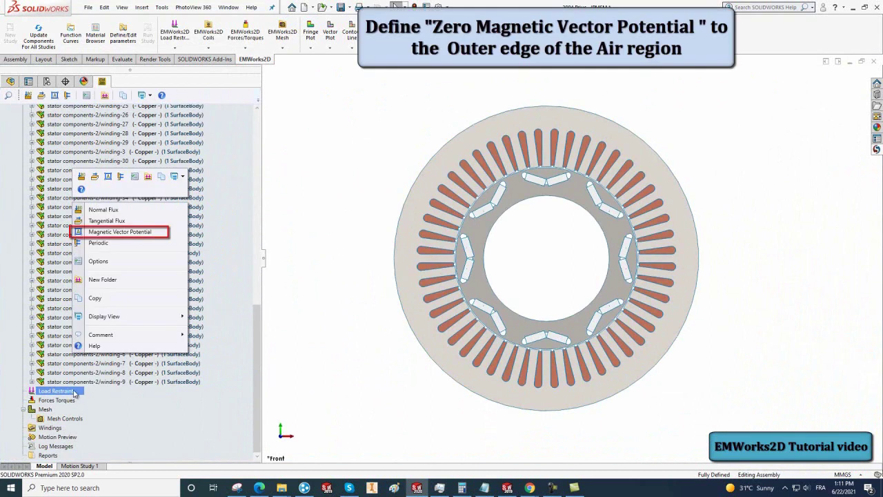
left_click(97, 235)
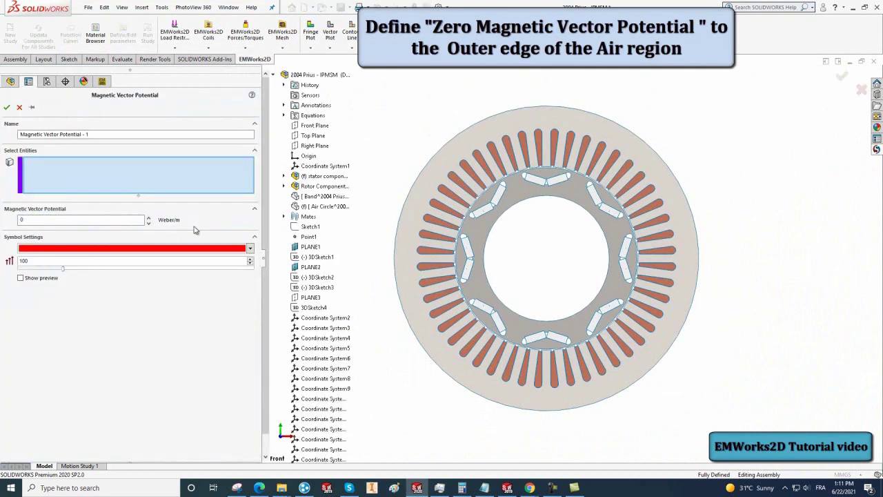
right_click(324, 206)
scroll(428, 228, "down", 5)
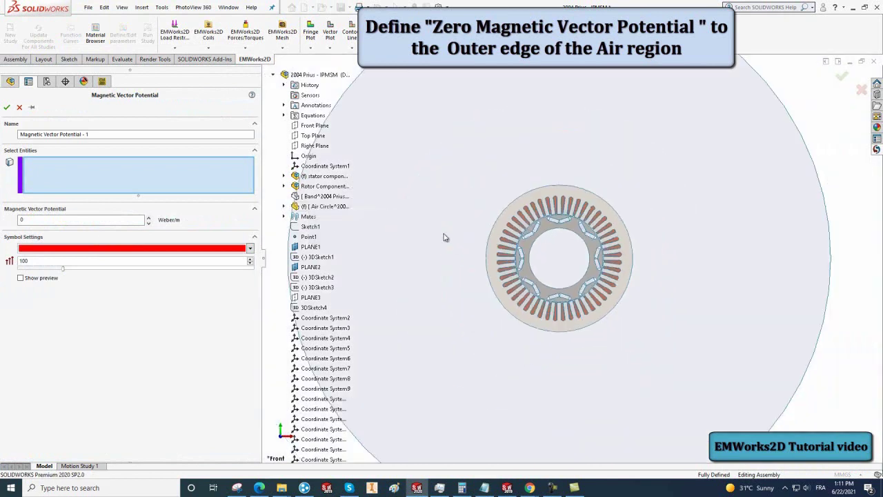
left_click(466, 139)
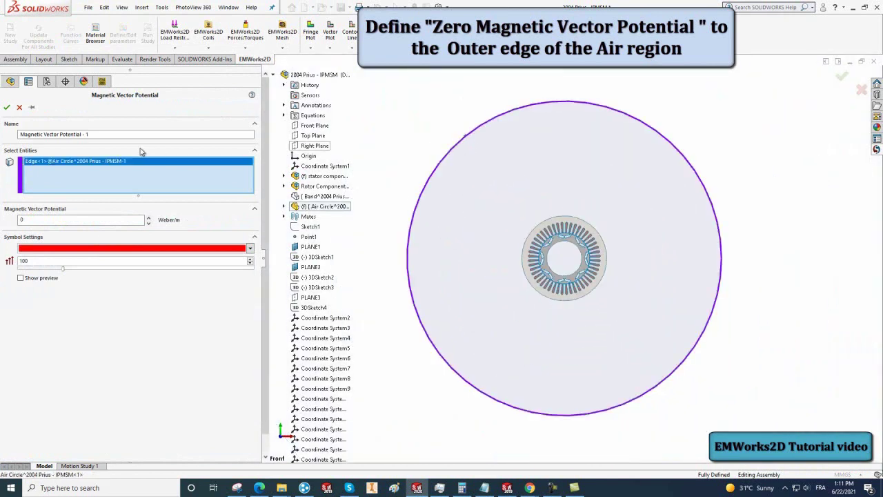
left_click(7, 106)
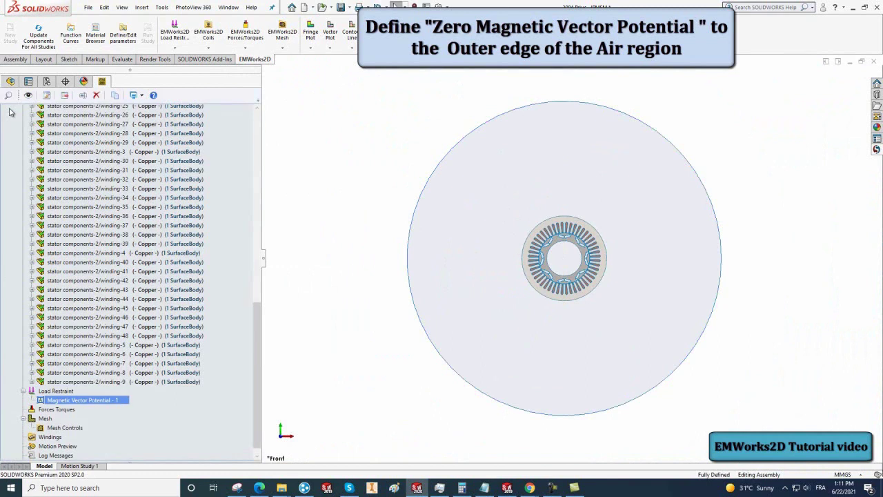
Start a Virtual Work definition under Forces Torques, hiding the Air Circle and showing the rotor's shaft for face selection.
scroll(260, 322, "down", 1)
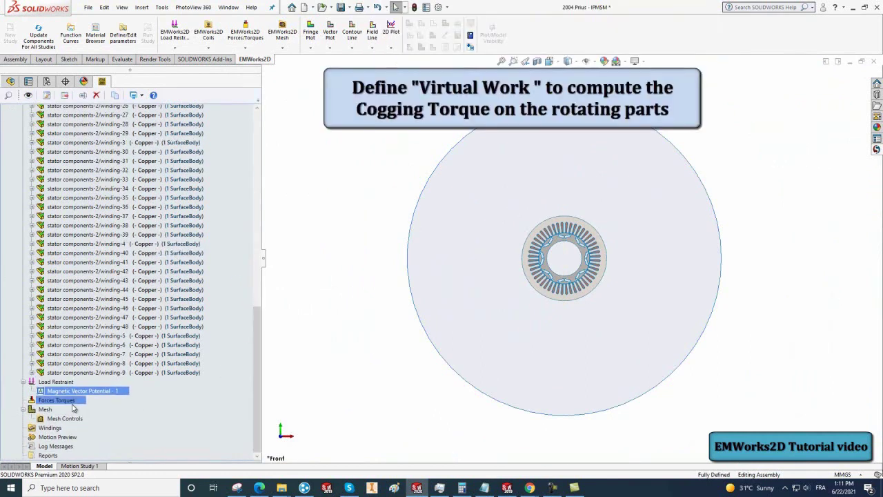
right_click(77, 404)
left_click(95, 291)
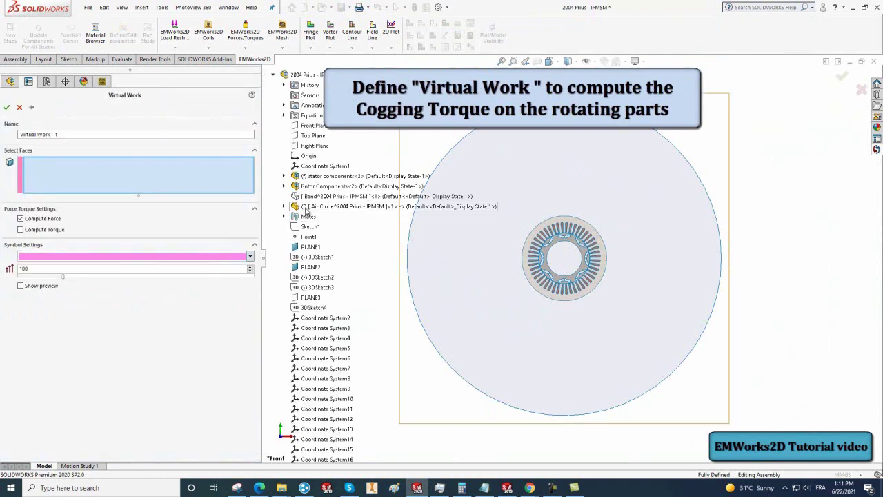
right_click(297, 205)
left_click(307, 210)
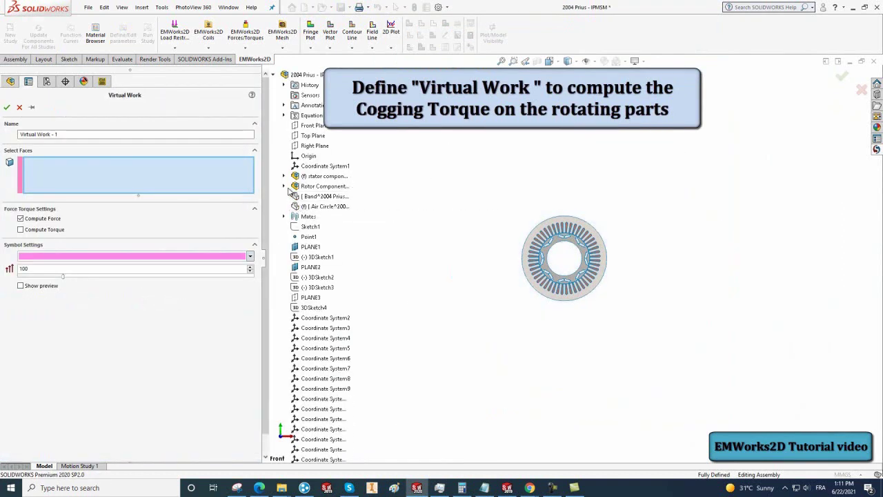
left_click(283, 186)
right_click(319, 308)
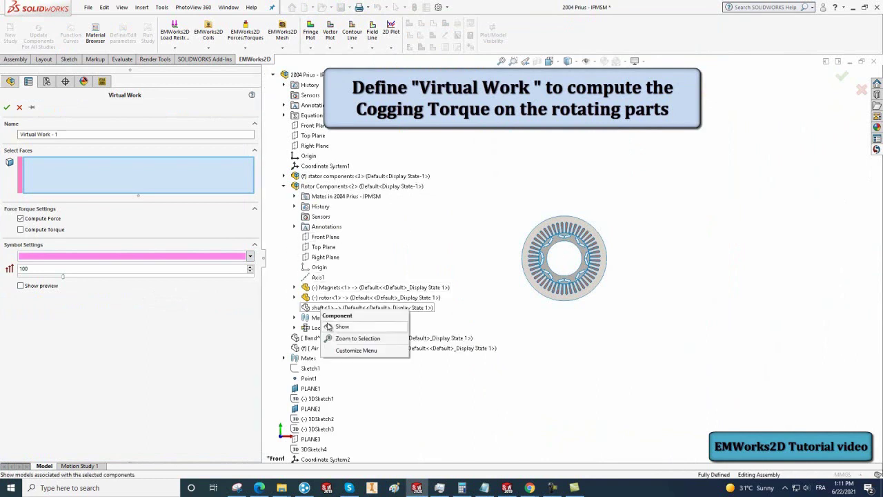
left_click(343, 326)
scroll(578, 241, "down", 1)
scroll(578, 241, "down", 5)
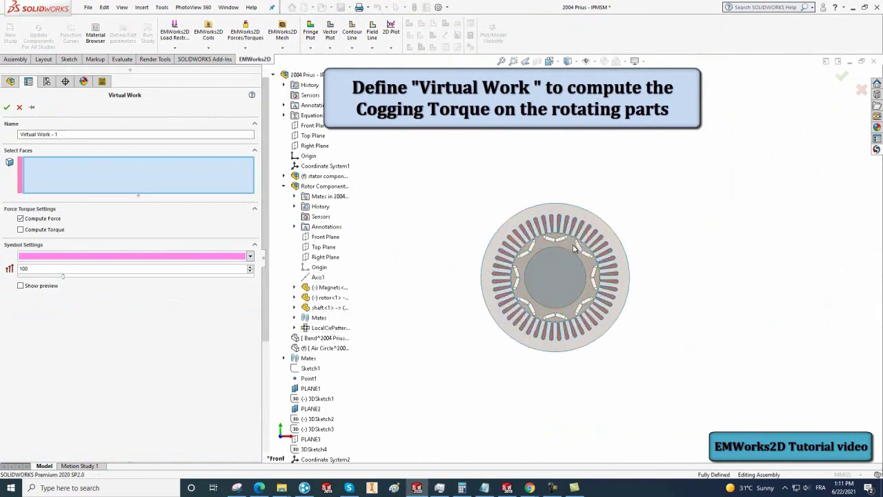
Add the faces of the shaft, the rotor core, Magnets-7, Magnets-8 and Magnets-1 to the Virtual Work selection.
left_click(529, 309)
scroll(536, 300, "down", 3)
left_click(470, 161)
left_click(711, 149)
left_click(730, 167)
left_click(769, 223)
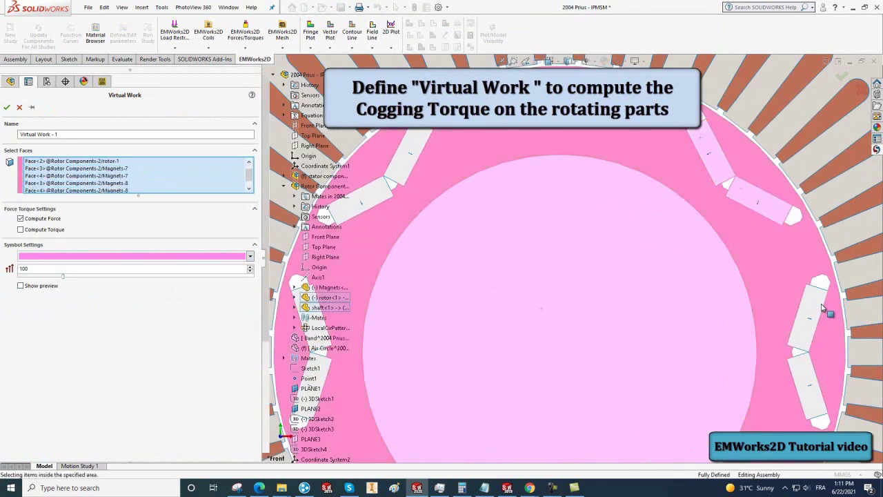
left_click(815, 314)
left_click(814, 376)
scroll(759, 383, "up", 2)
scroll(714, 397, "up", 2)
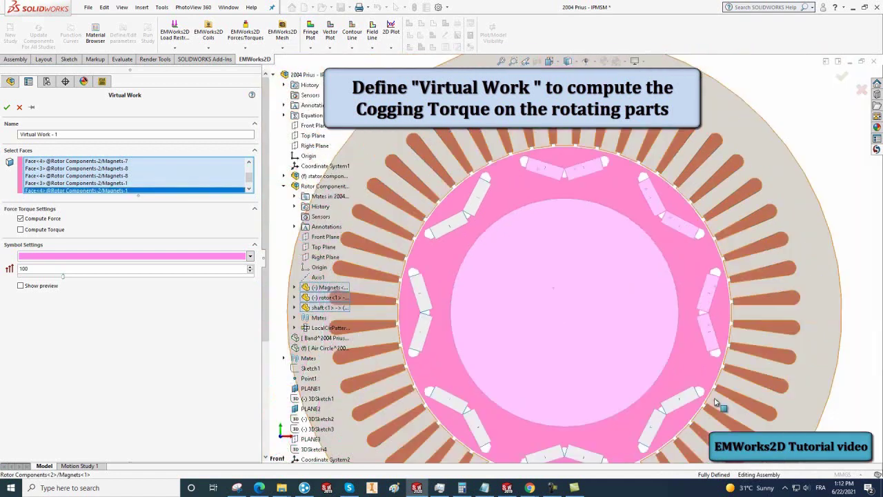
Add both faces of Magnets-2 through Magnets-6 and finish the Virtual Work definition with torque computed at the origin instead of force.
left_click(678, 402)
left_click(652, 431)
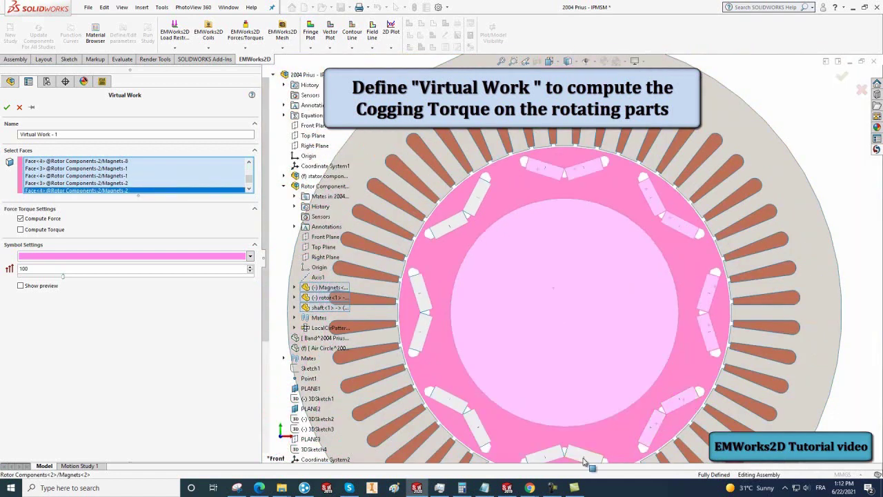
left_click(586, 458)
left_click(545, 457)
left_click(474, 433)
left_click(453, 414)
left_click(425, 329)
left_click(426, 305)
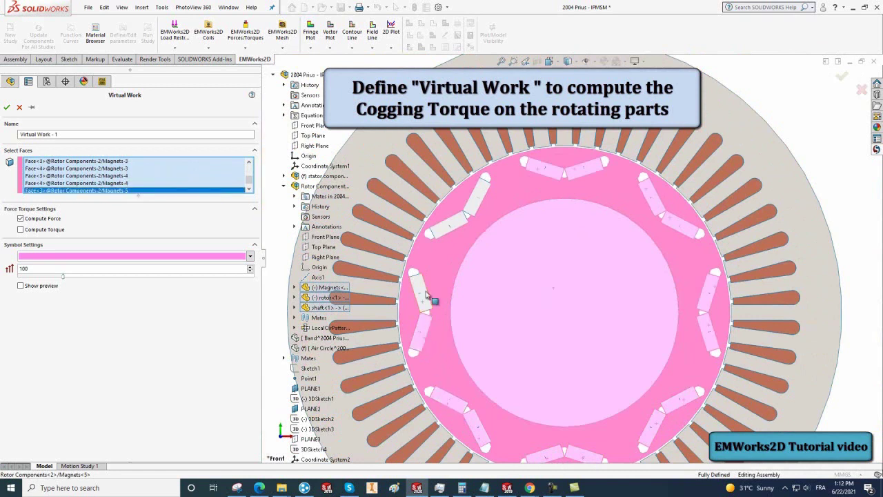
left_click(449, 237)
left_click(470, 210)
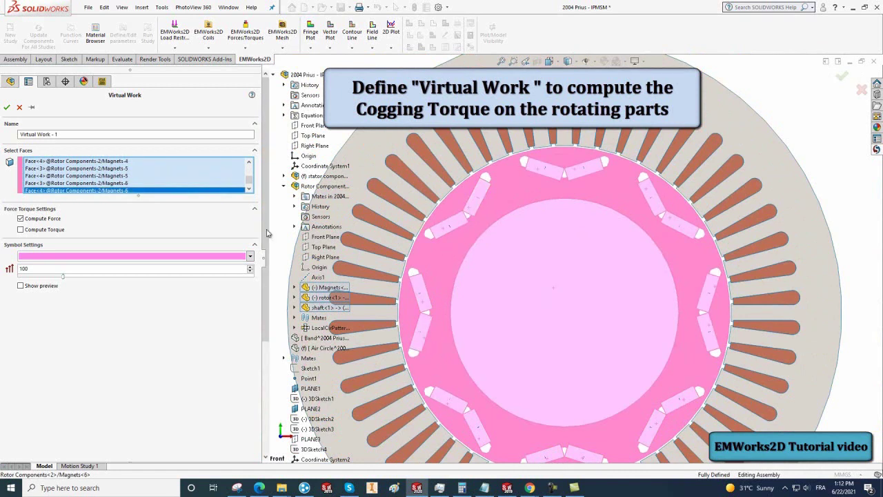
left_click(21, 229)
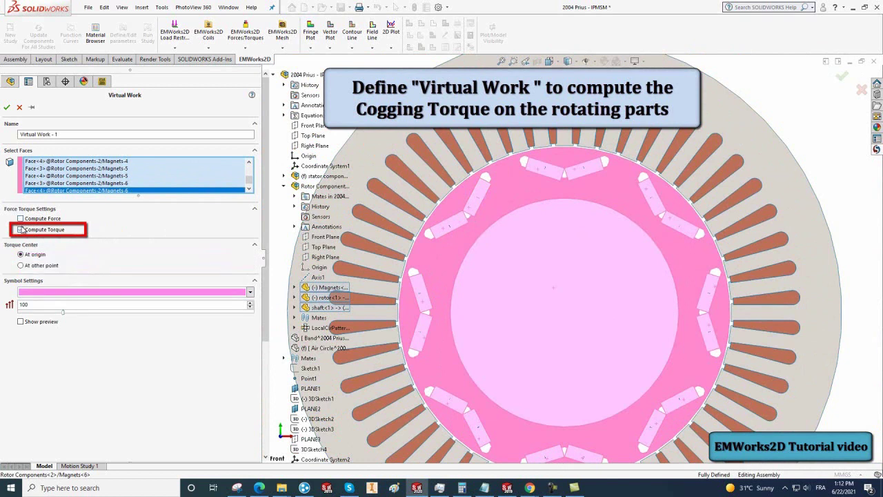
left_click(7, 107)
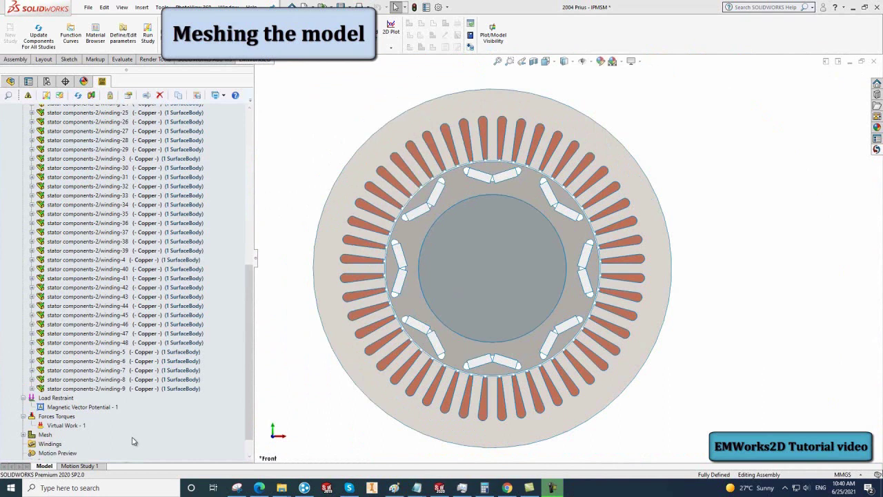
Create the mesh of the motor model with the default mesh density, without running the analysis after meshing.
left_click(54, 437)
right_click(55, 441)
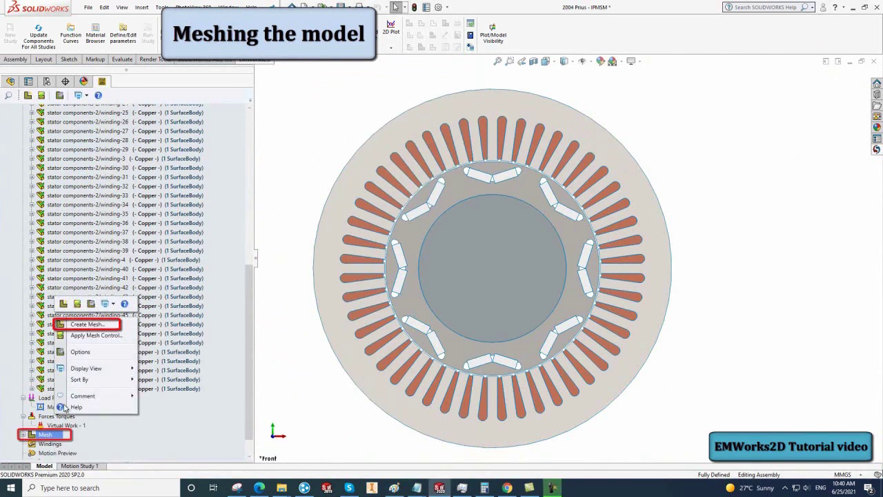
left_click(84, 324)
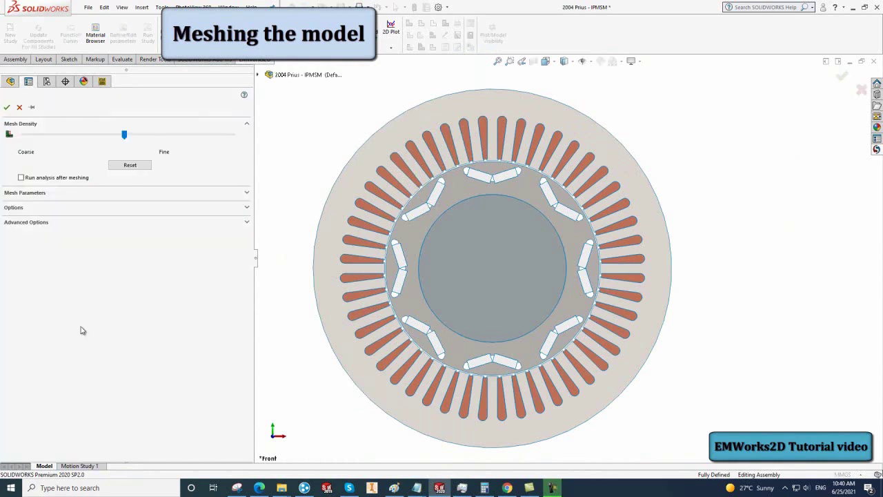
left_click(7, 107)
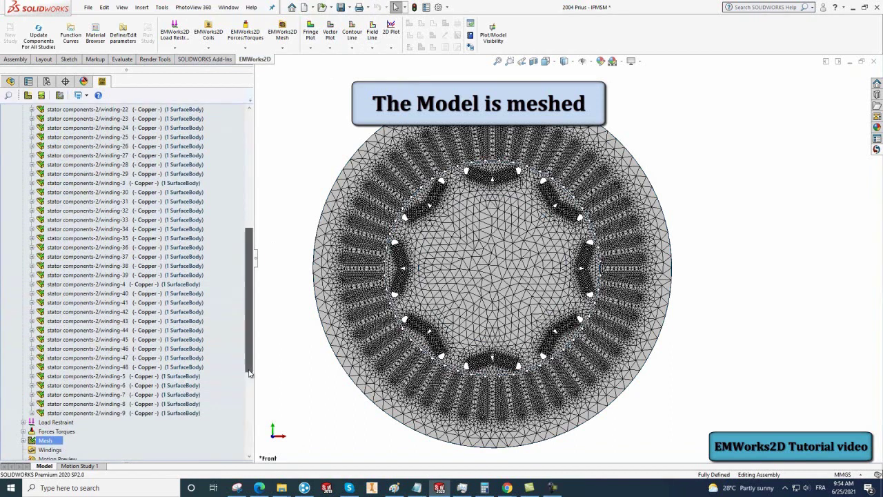
Run the No Load analysis-Cogging Torque study on the meshed motor model.
left_click_drag(246, 296, 247, 252)
left_click(132, 120)
right_click(131, 122)
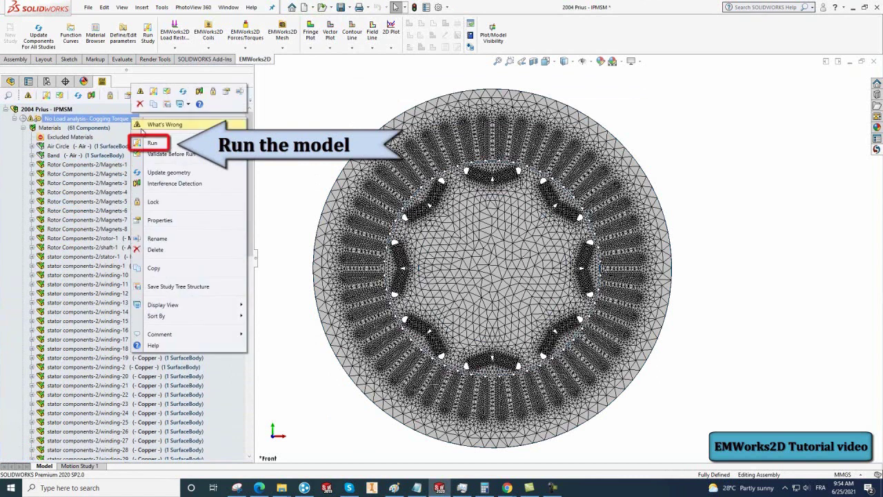
left_click(150, 143)
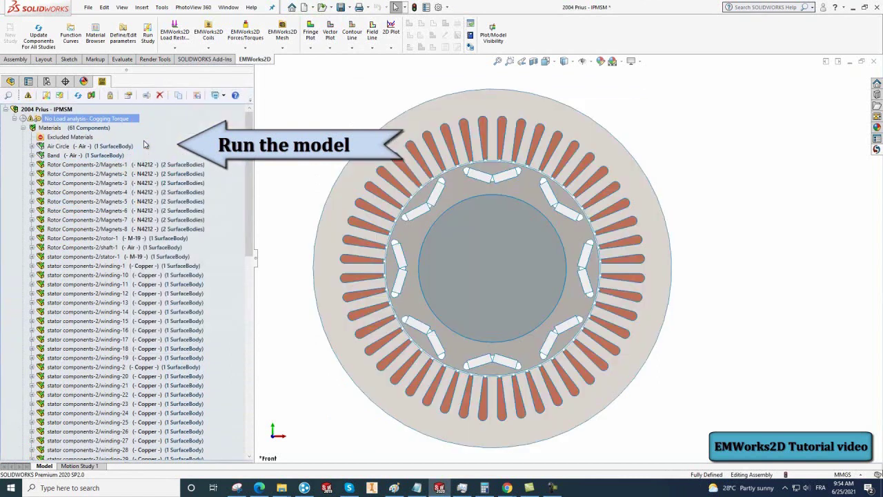
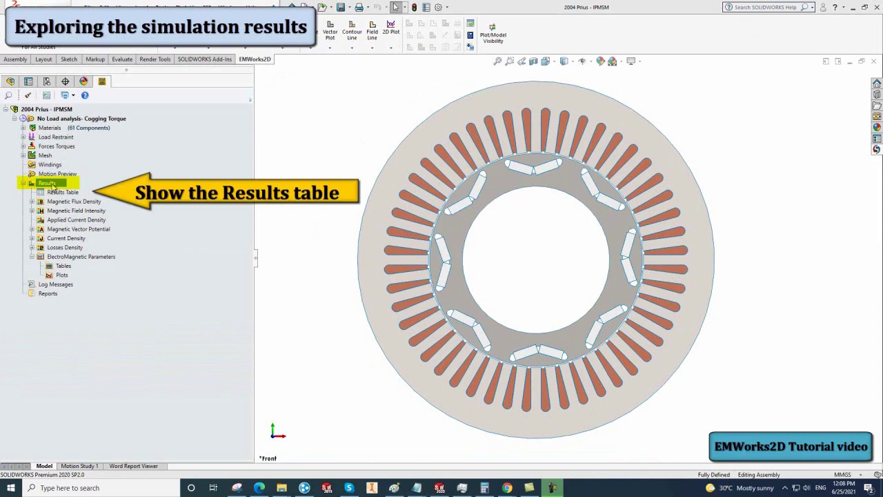
Show the results table of the cogging torque study and review its energy, angle, speed, solid loss and torque results.
right_click(52, 193)
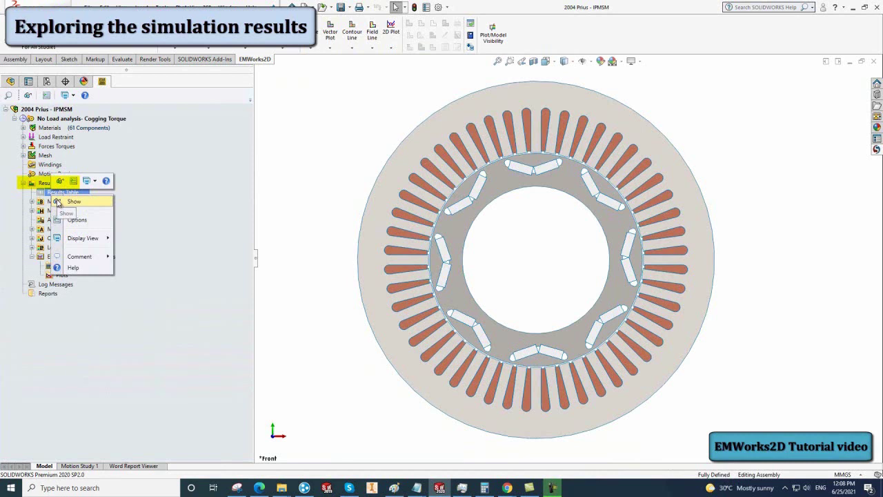
left_click(72, 200)
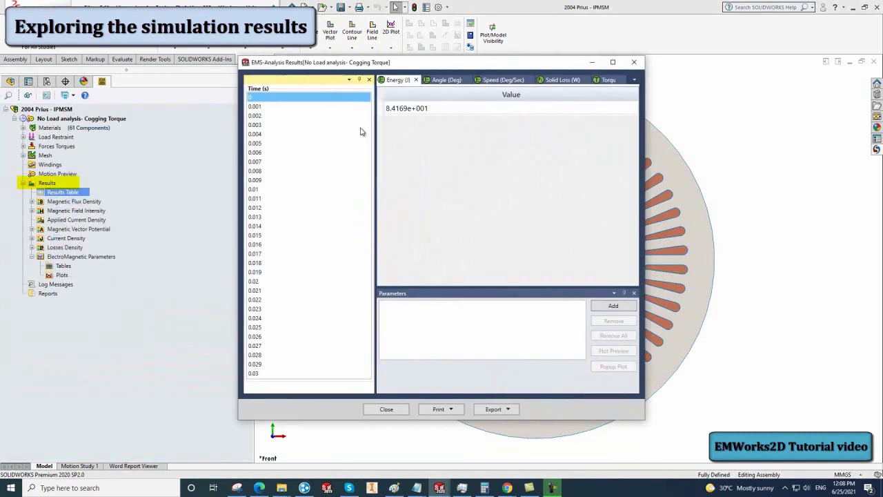
left_click(443, 81)
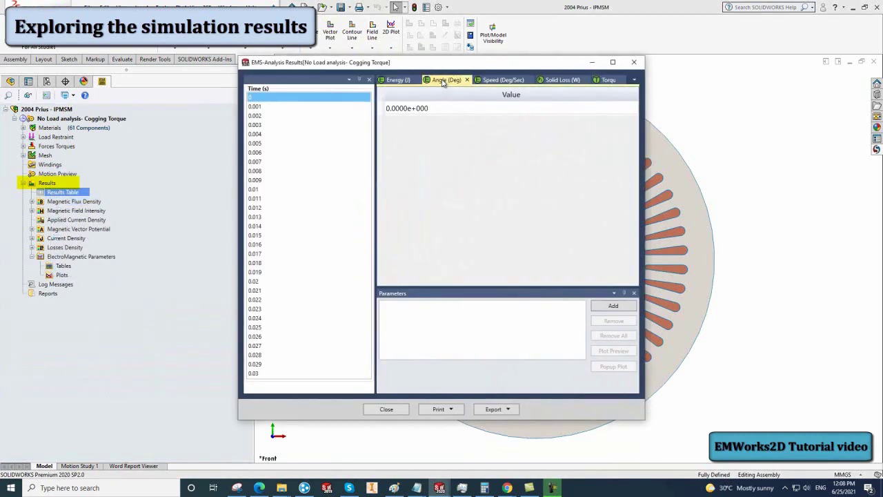
left_click(502, 80)
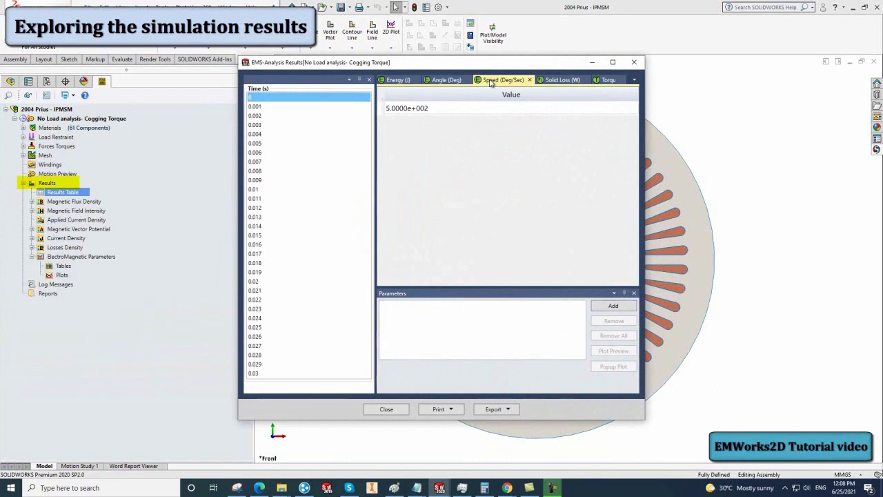
left_click(550, 81)
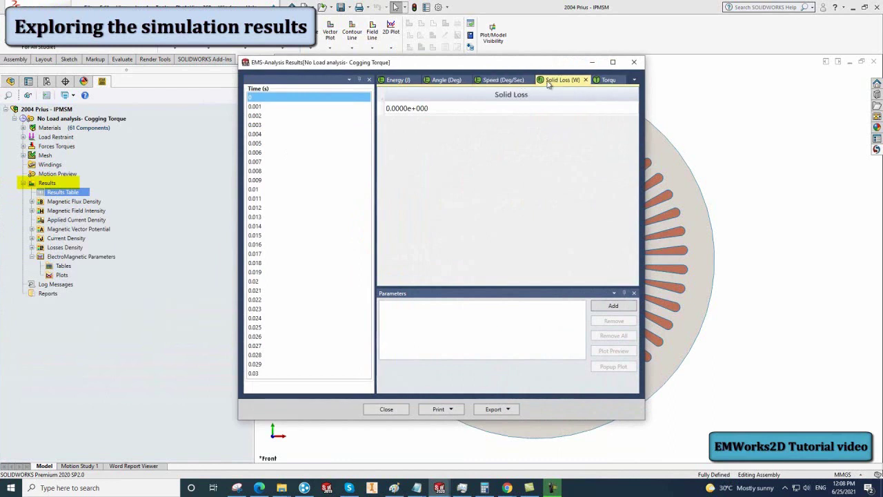
left_click(604, 80)
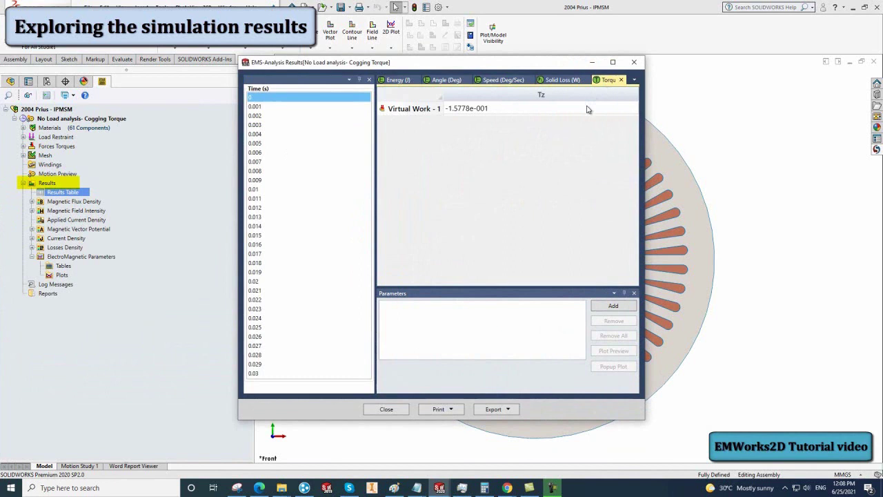
Add the Virtual Work - 1 torque Tz as a parameter and plot it against time in a separate chart window.
left_click(588, 109)
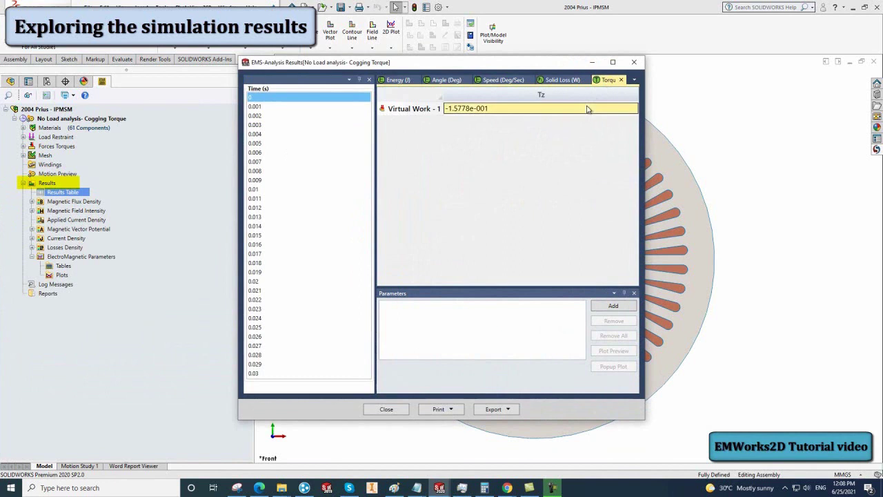
left_click(607, 306)
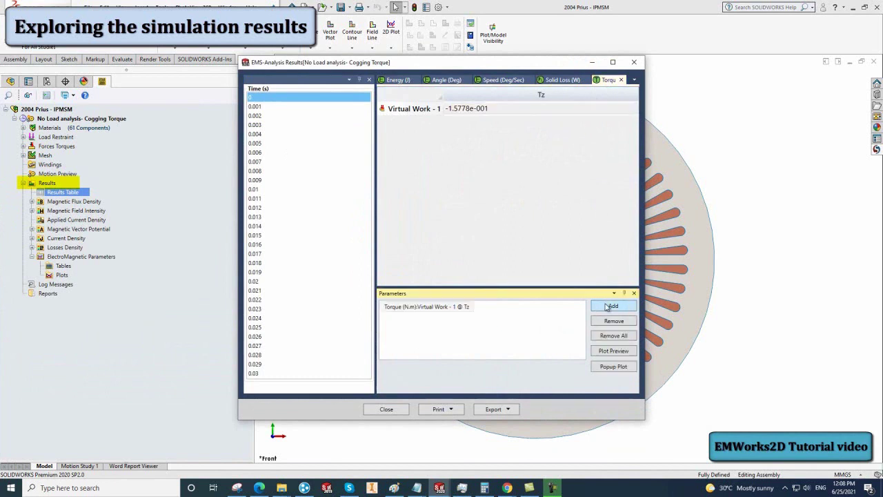
left_click(604, 368)
left_click_drag(440, 156, 425, 189)
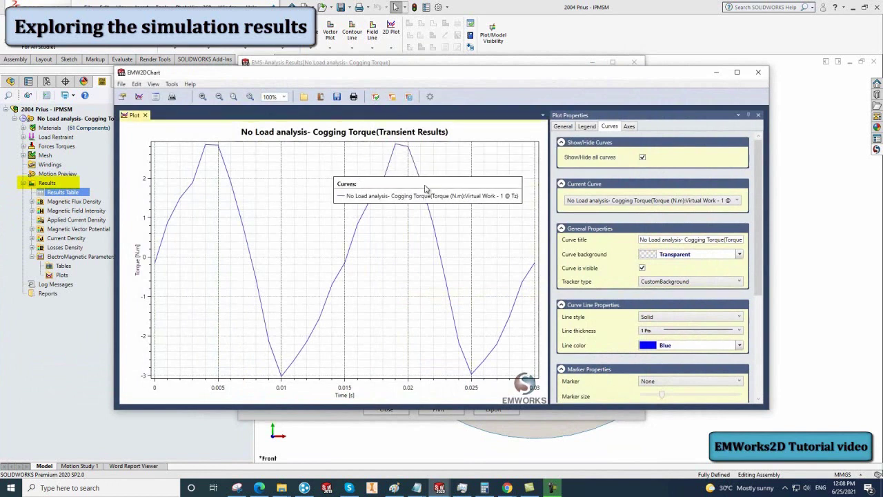
List the torque curve's points over all time steps, and close the chart and the results table.
left_click(156, 98)
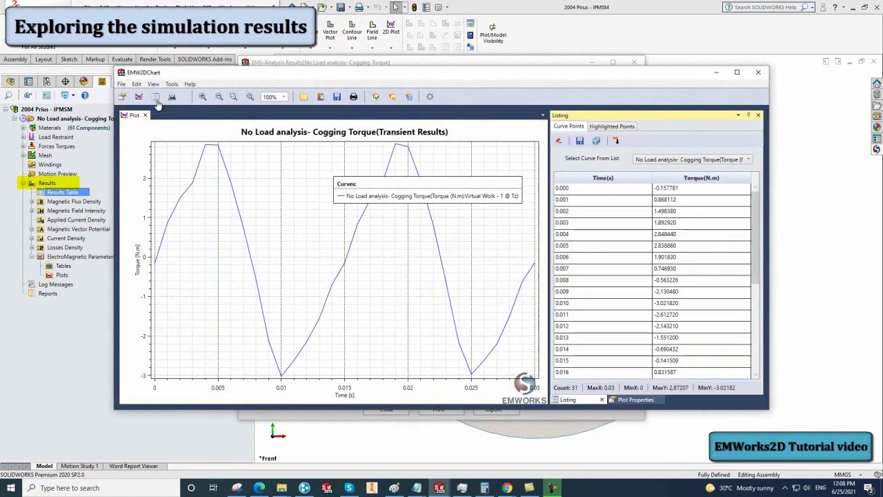
left_click_drag(754, 218, 746, 294)
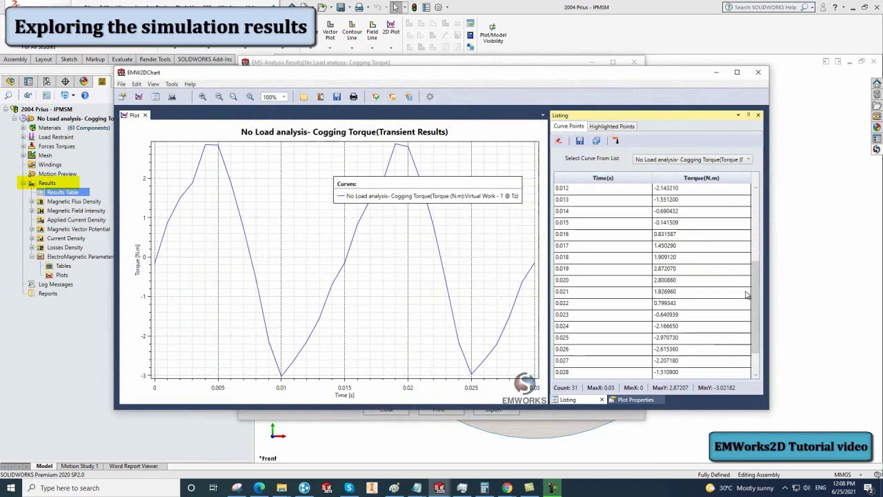
left_click(758, 72)
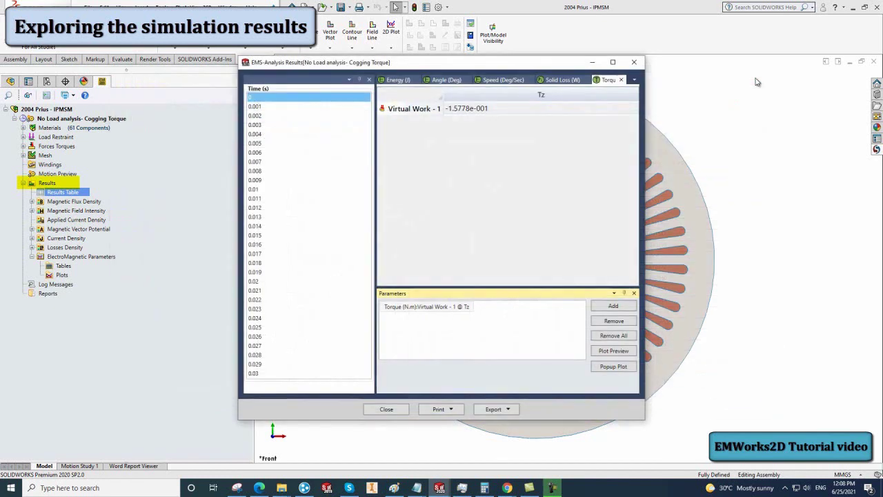
left_click(638, 63)
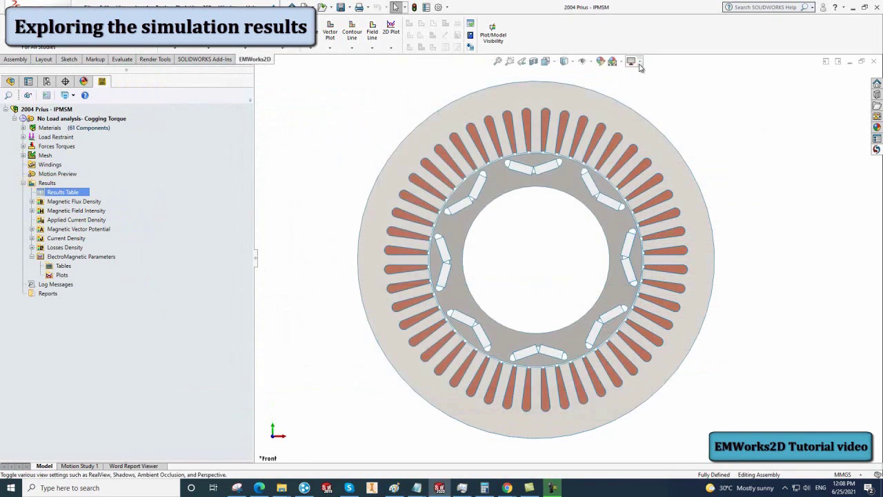
Display the Magnetic Flux Density - 1 plot on the motor model.
left_click(32, 202)
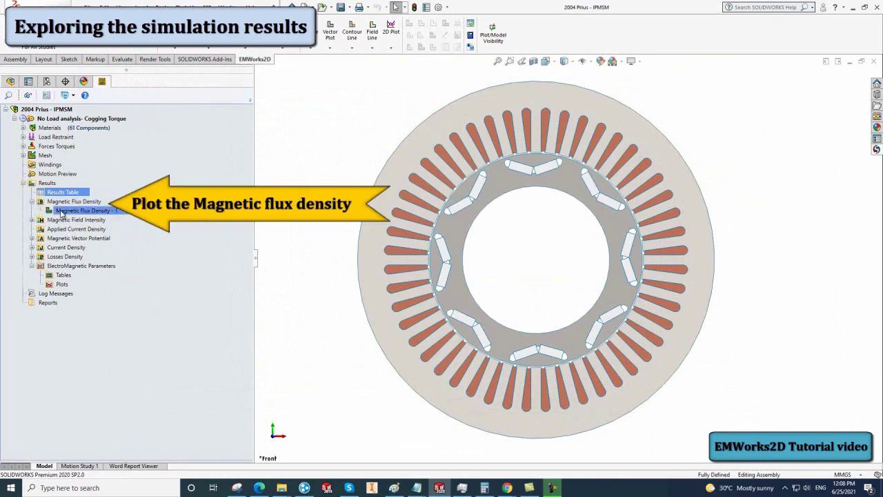
left_click(62, 211)
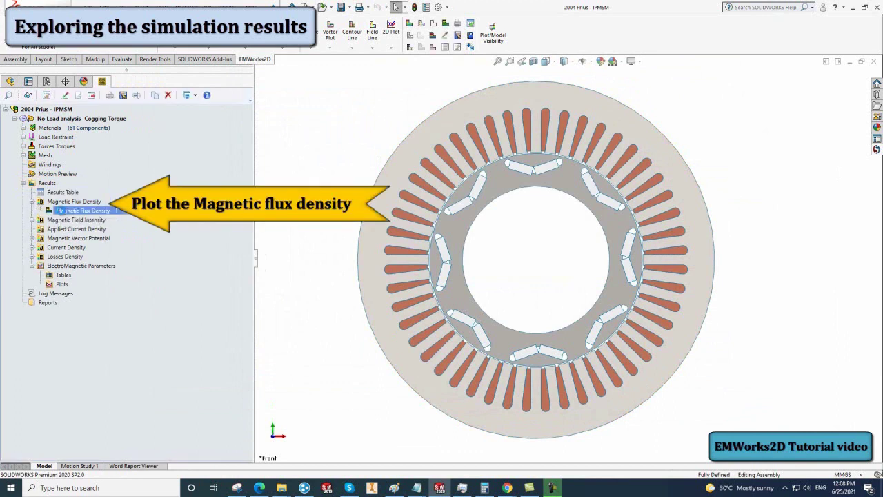
double_click(61, 211)
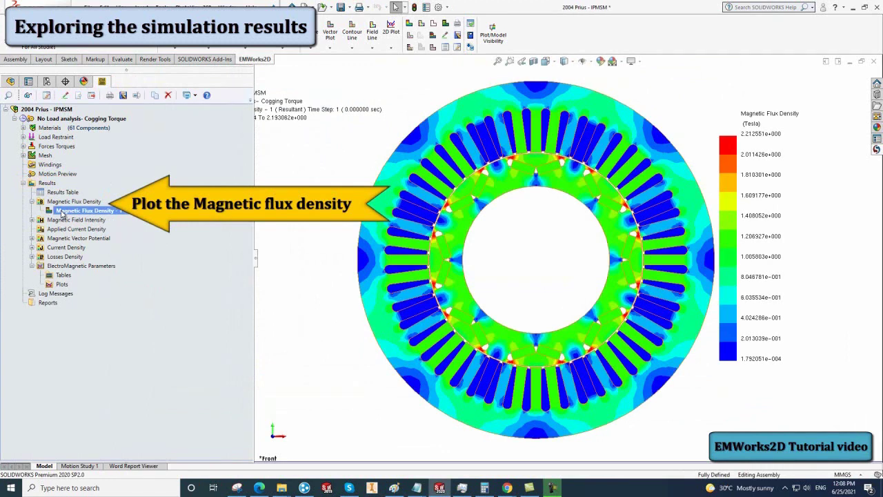
Animate the magnetic flux density plot versus time, and stop and close the animation.
right_click(63, 212)
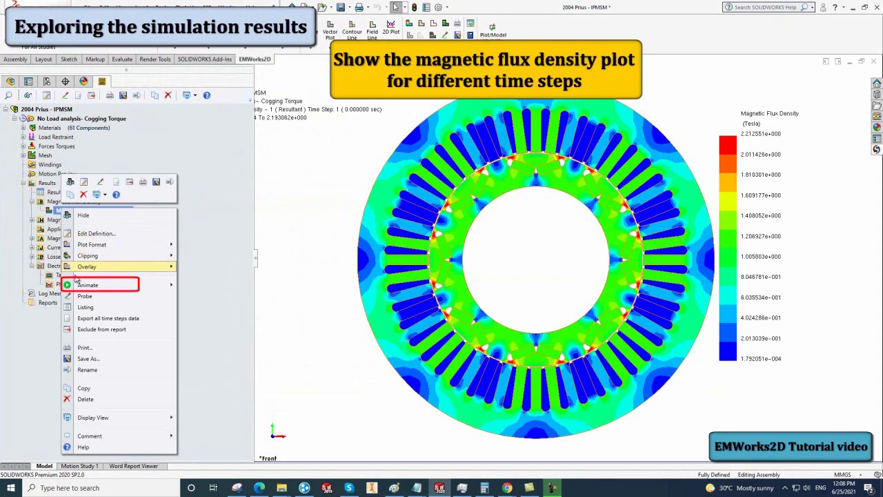
mouse_move(78, 285)
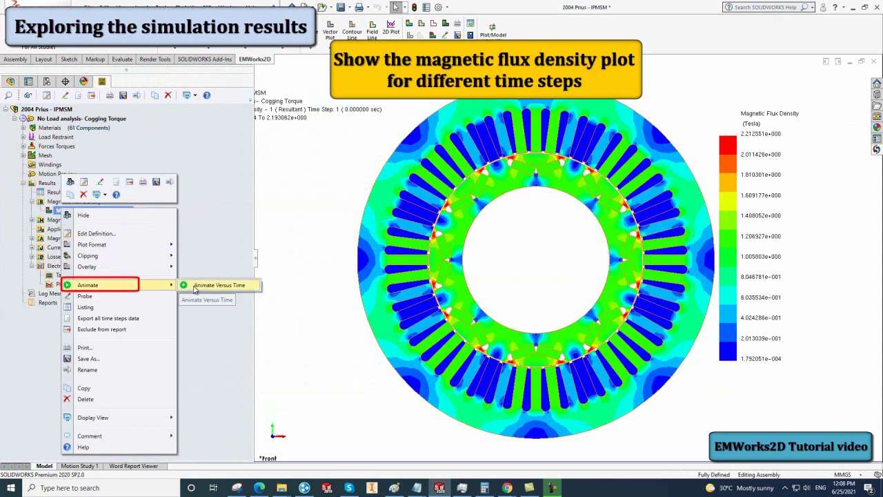
left_click(197, 296)
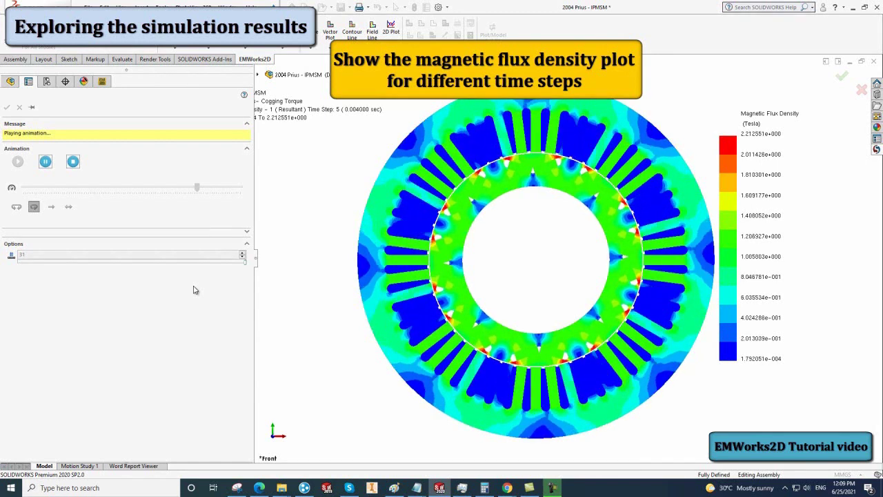
left_click(73, 162)
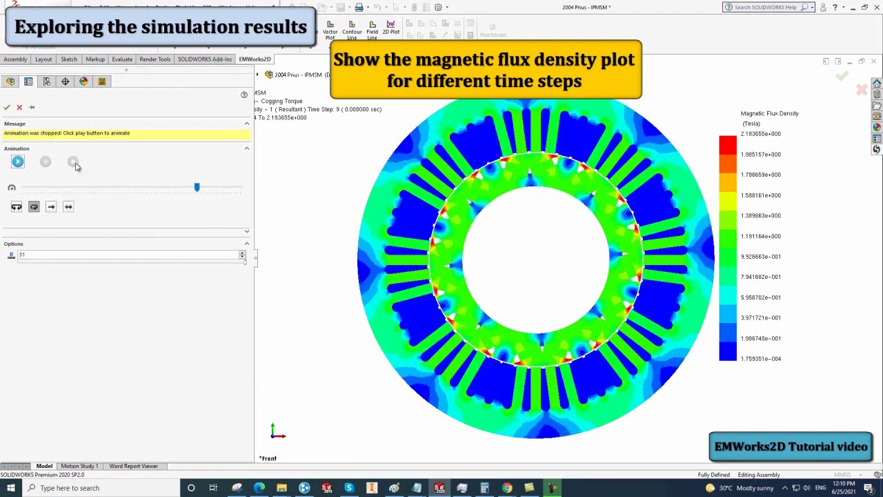
left_click(7, 109)
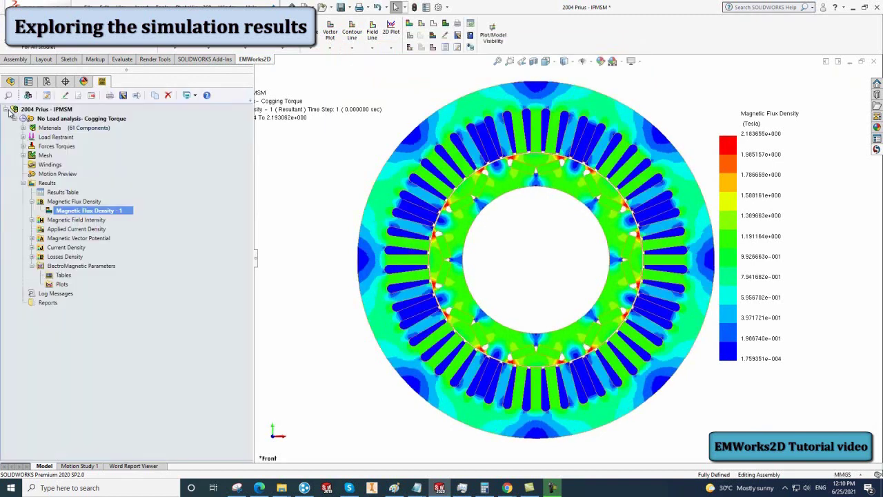
Display the Magnetic Field Intensity - 1 plot on the motor model.
left_click(31, 220)
left_click(51, 228)
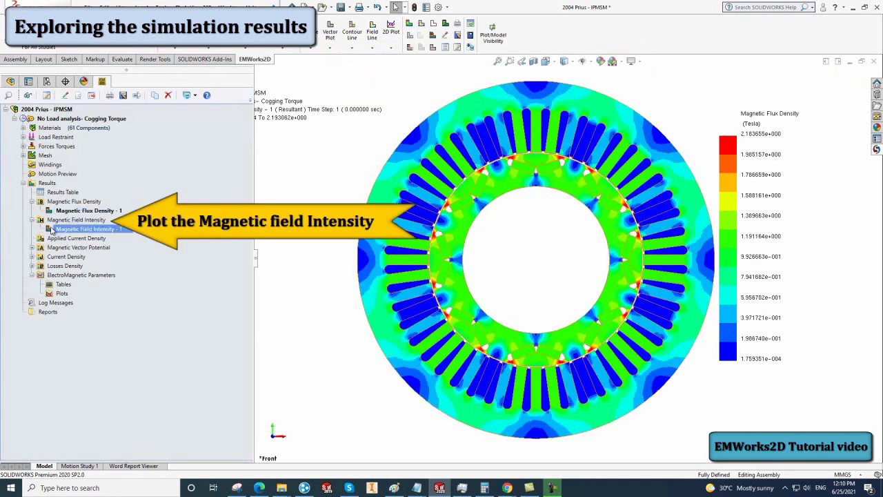
double_click(51, 229)
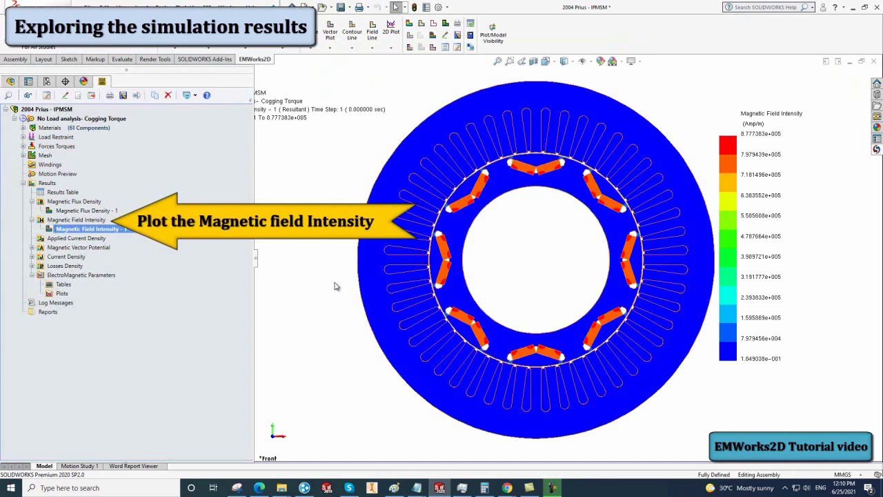
Create a new contour line plot of the Magnetic Vector Potential results.
left_click(33, 248)
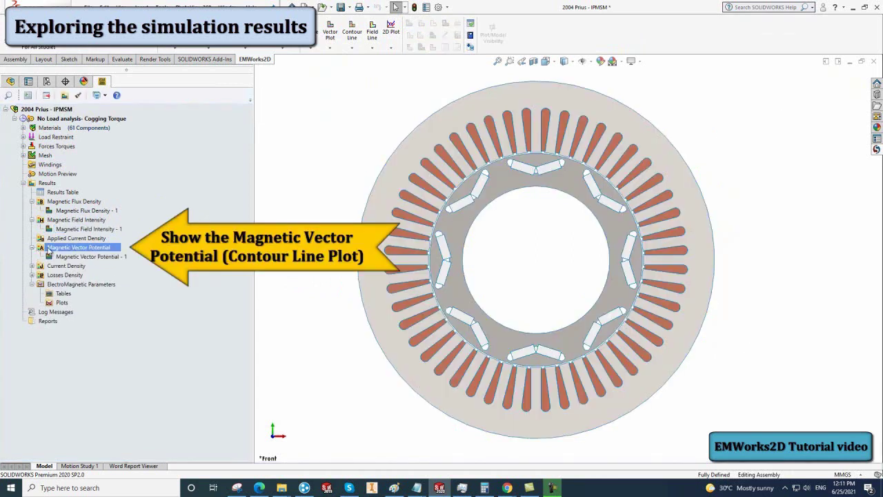
right_click(53, 250)
mouse_move(78, 268)
left_click(157, 268)
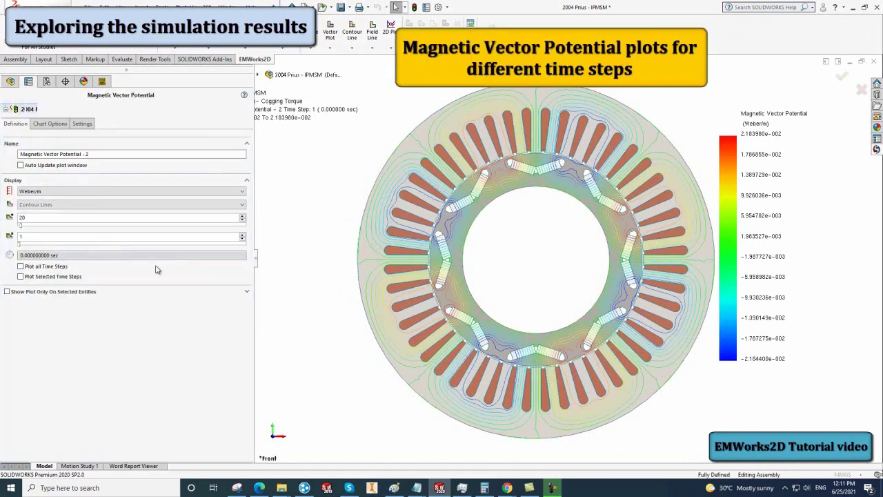
Turn on Auto Update plot window, advance the Magnetic Vector Potential plot through the time steps up to 6, and enter time step 2.
left_click(242, 236)
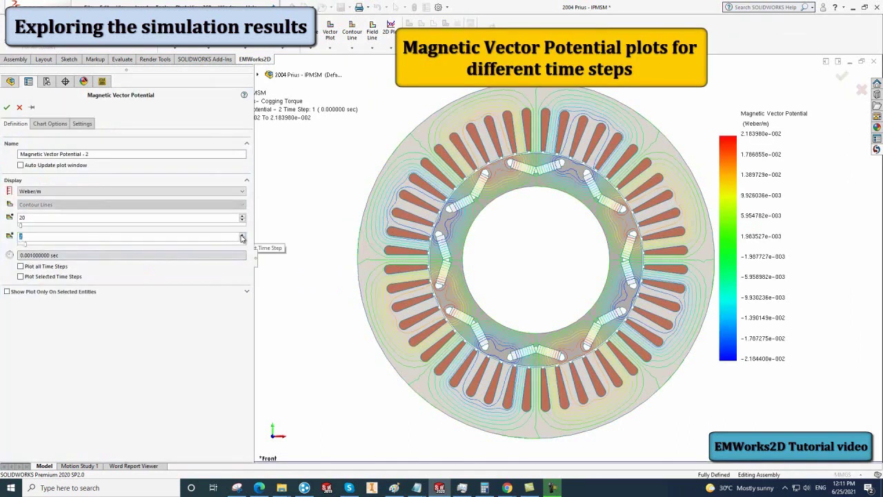
left_click(21, 165)
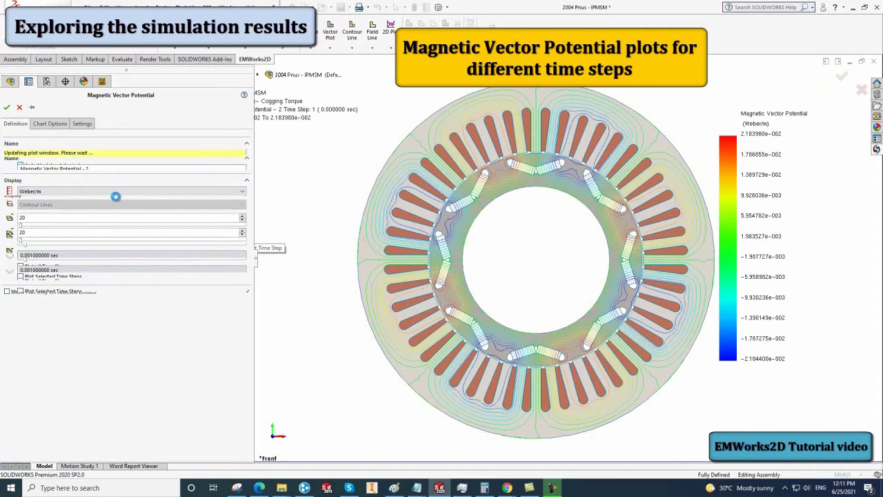
left_click(243, 236)
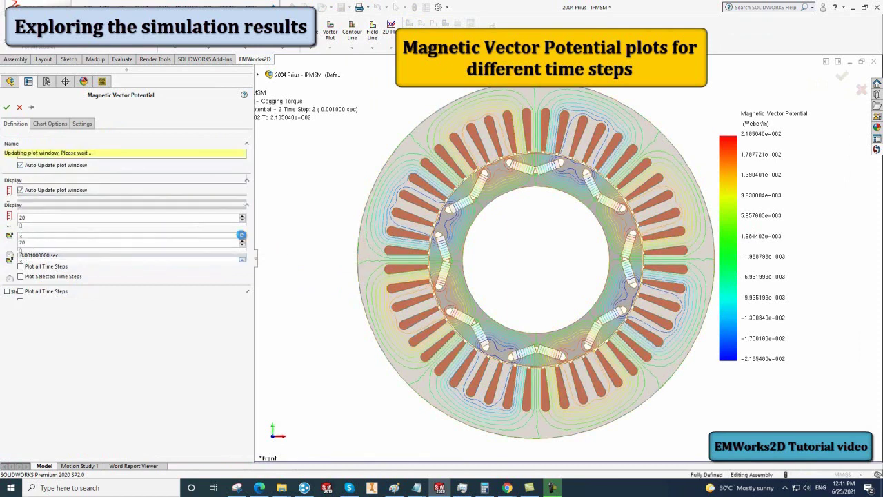
left_click(242, 237)
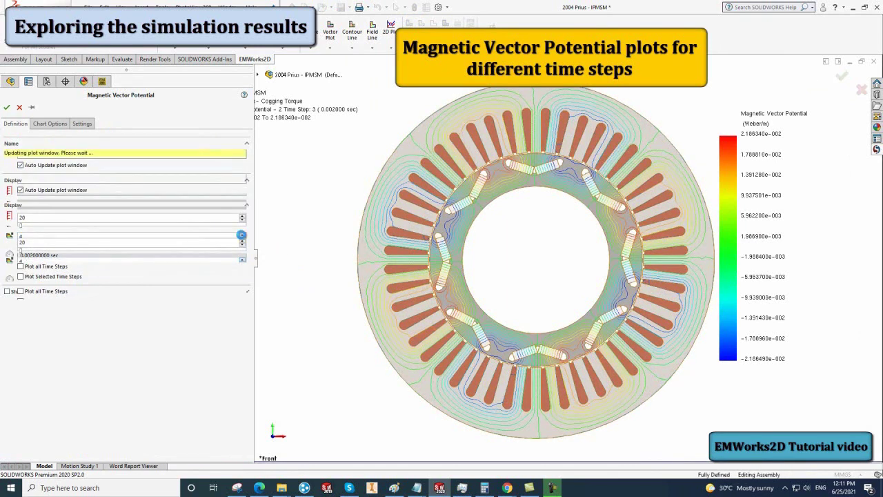
left_click(242, 237)
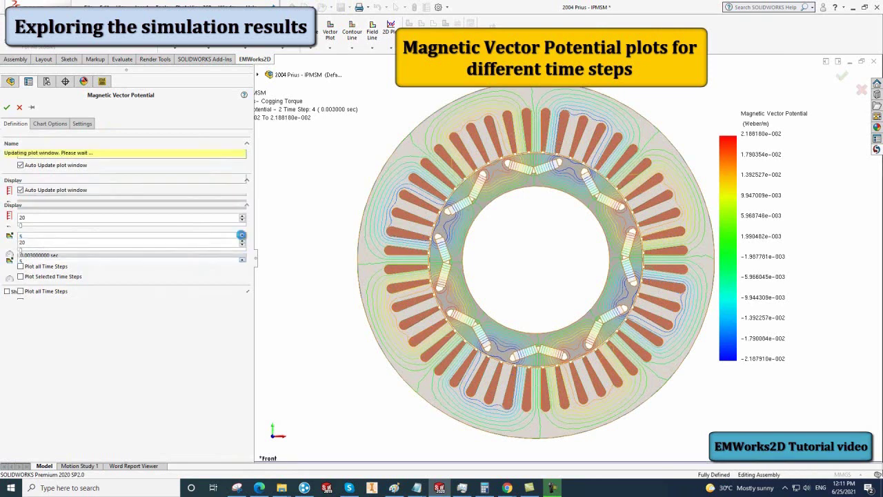
left_click(243, 236)
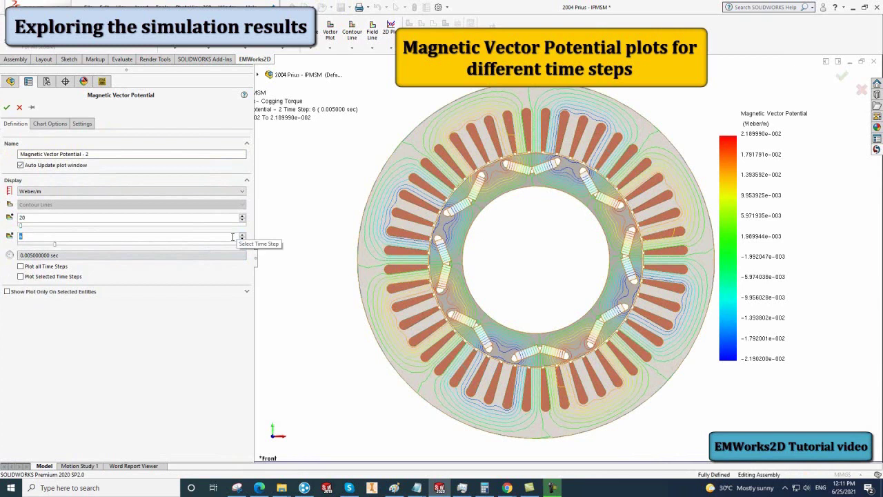
type("2")
key("Return")
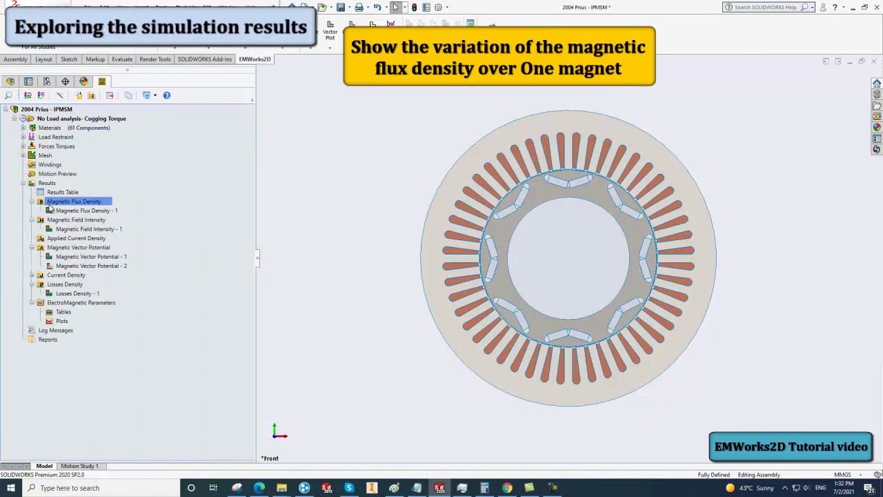
Start a linear 2D plot of Magnetic Flux Density and pick a point on the upper rotor magnet at about X 0.00088 m, Y 0.0703 m.
right_click(50, 204)
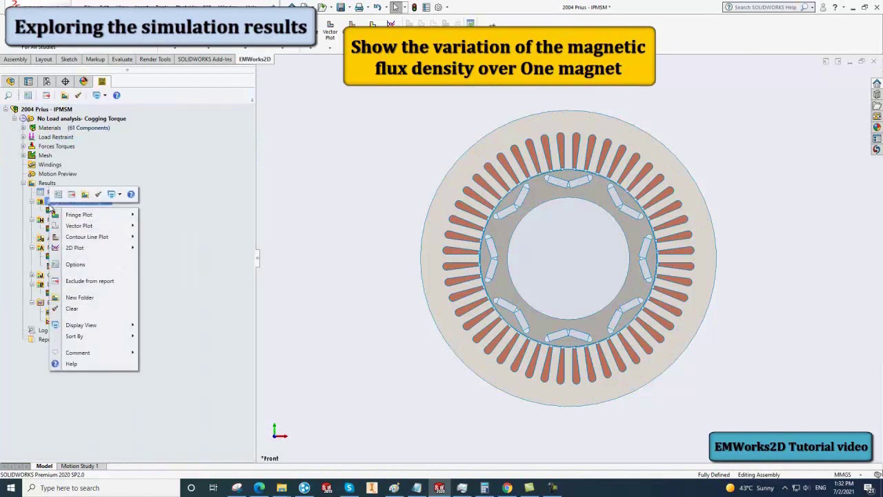
mouse_move(83, 250)
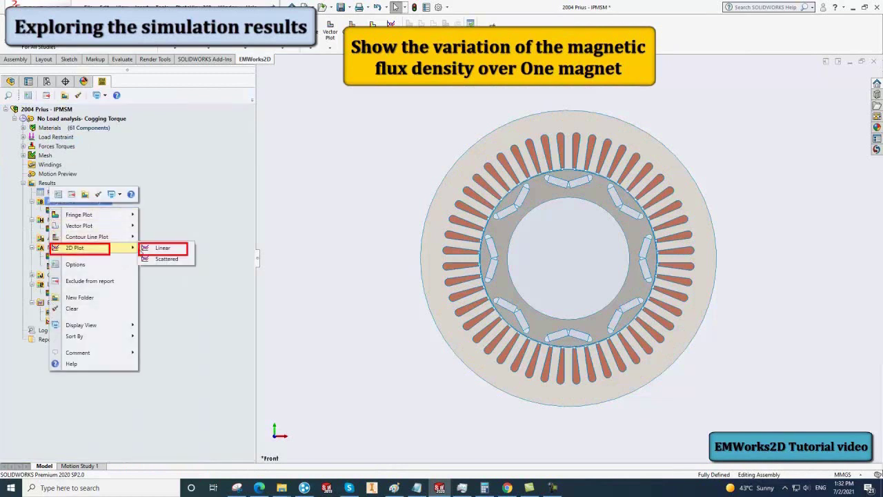
left_click(148, 250)
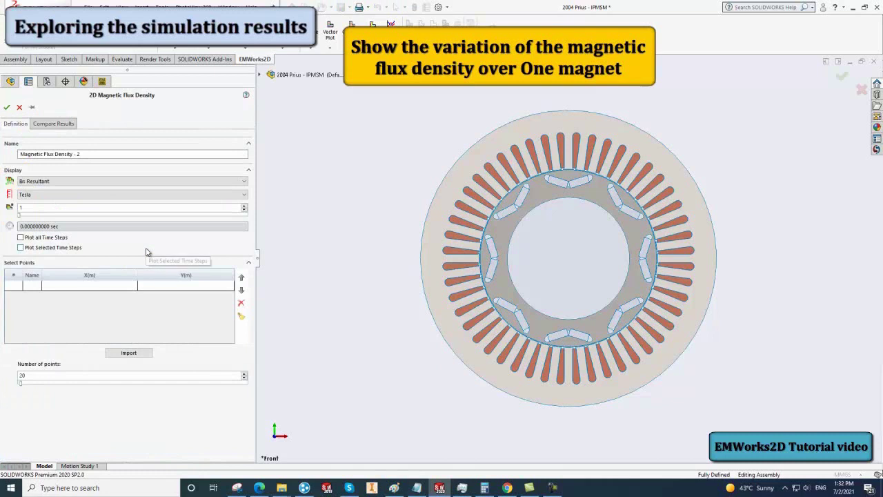
left_click(28, 289)
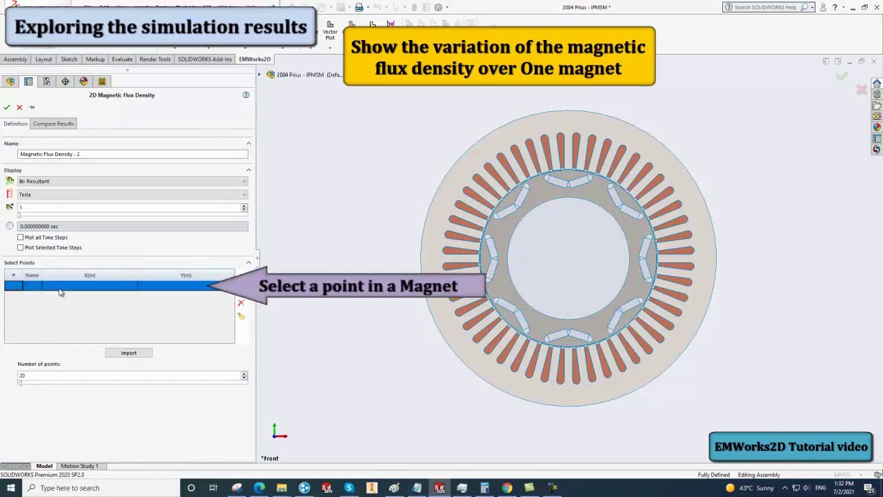
scroll(578, 200, "down", 5)
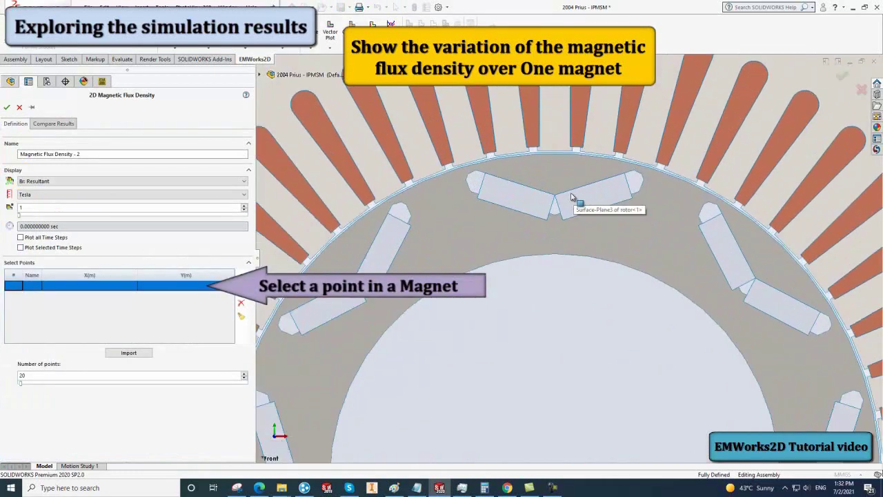
scroll(571, 197, "down", 4)
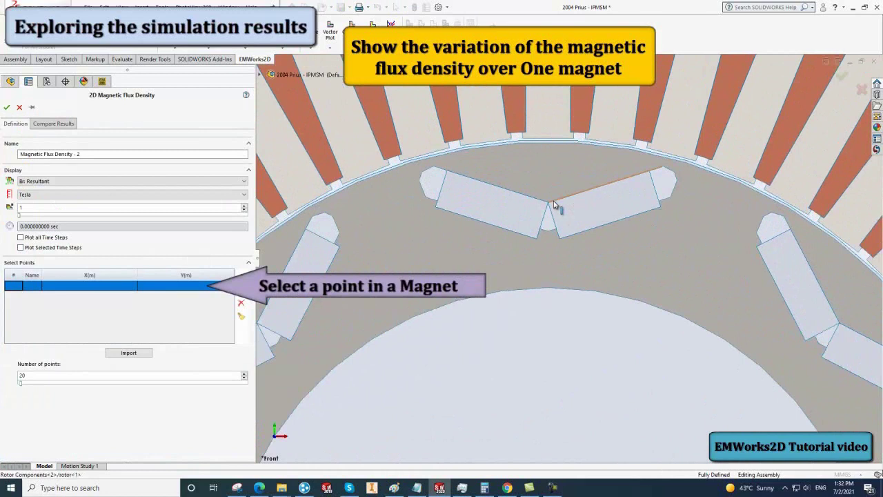
left_click(554, 203)
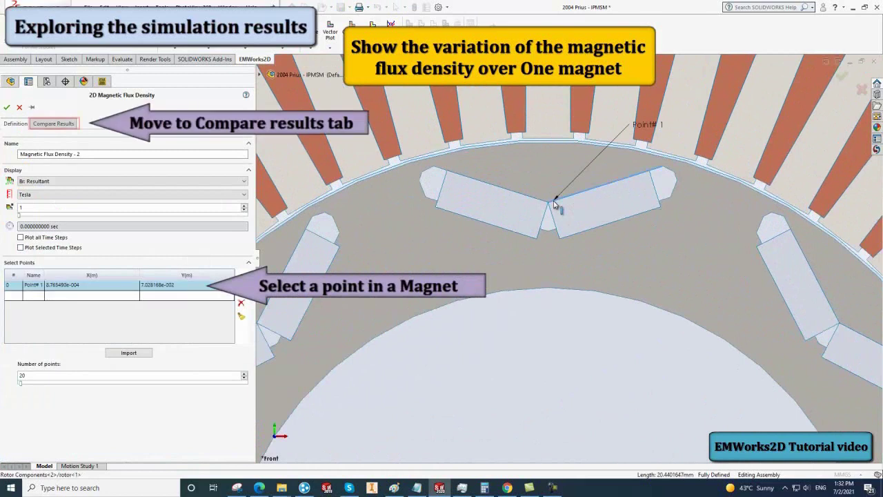
Enable Compare Results for discrete points versus time and generate the chart for the magnet point.
left_click(53, 126)
left_click(6, 170)
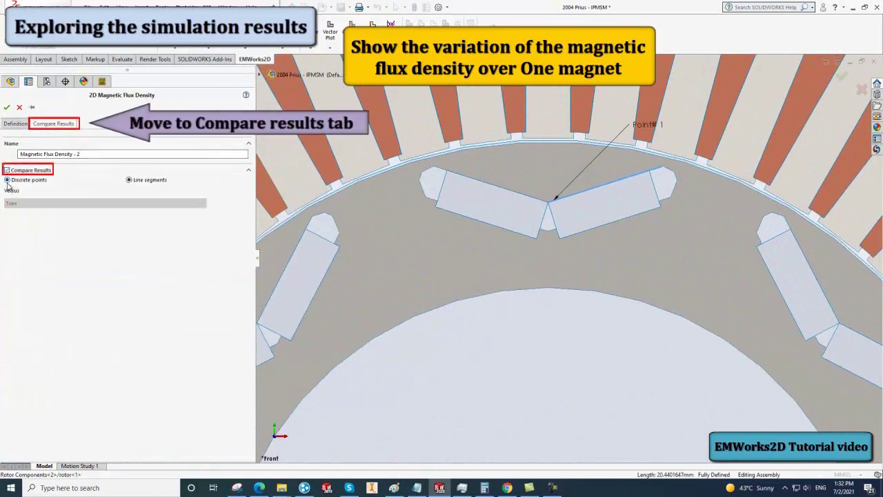
left_click(6, 107)
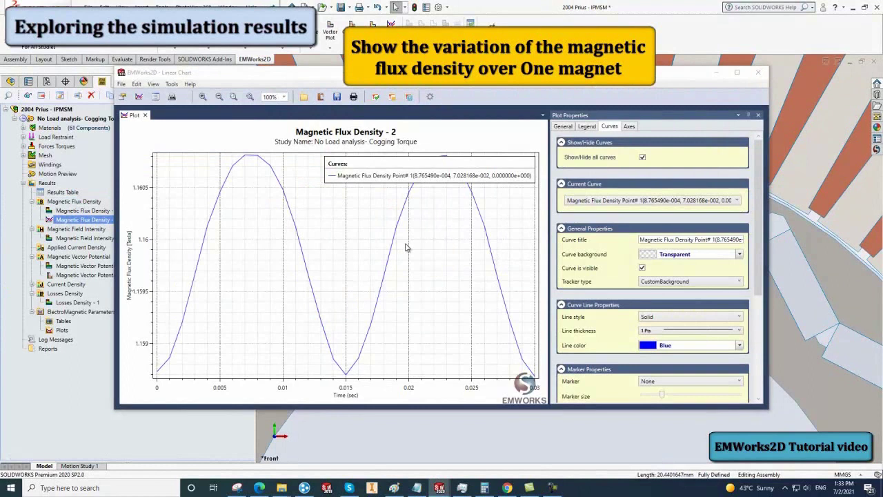
Move the legend off the magnet point's curve, review the listed curve points, and close the chart.
left_click_drag(411, 176, 385, 211)
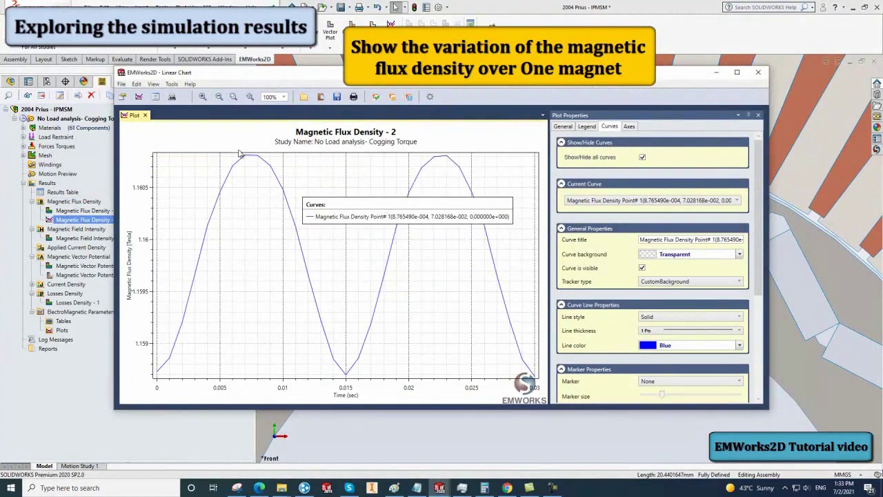
left_click(156, 98)
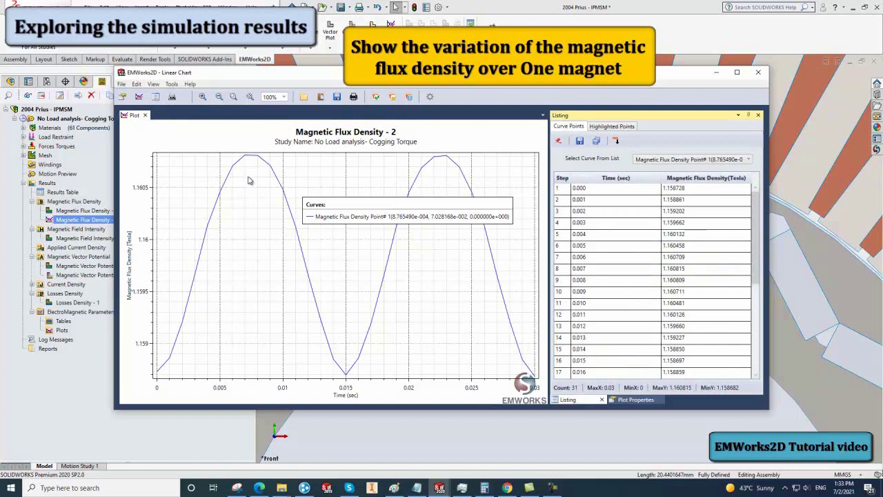
left_click_drag(754, 265, 761, 342)
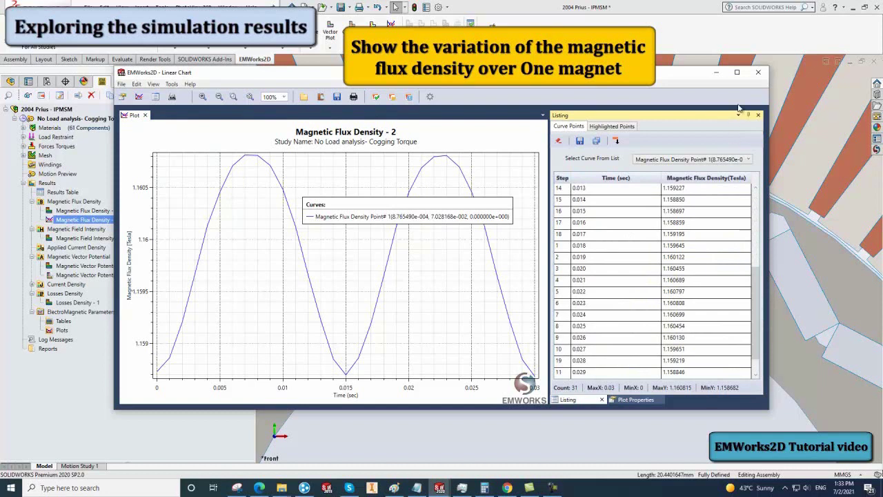
left_click(757, 72)
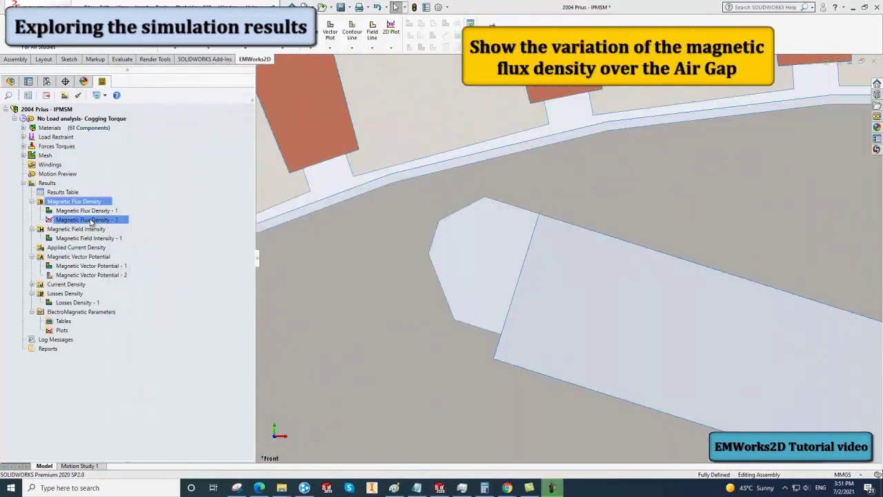
Start another linear 2D plot of Magnetic Flux Density and pick an air gap point at about X -0.0184 m, Y 0.0785 m.
right_click(91, 203)
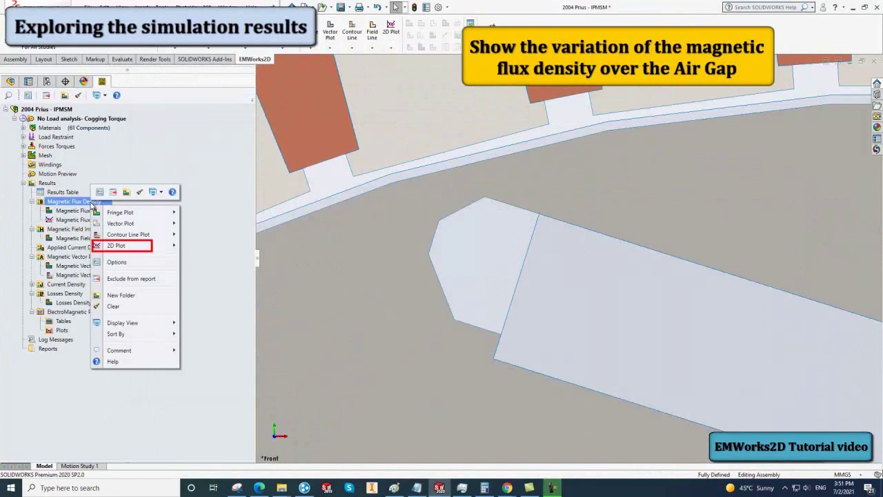
mouse_move(102, 247)
left_click(185, 247)
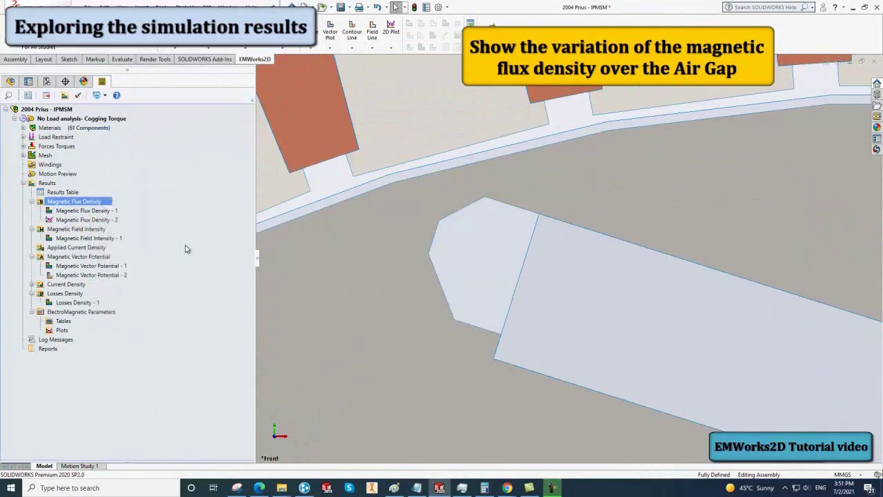
scroll(548, 226, "down", 2)
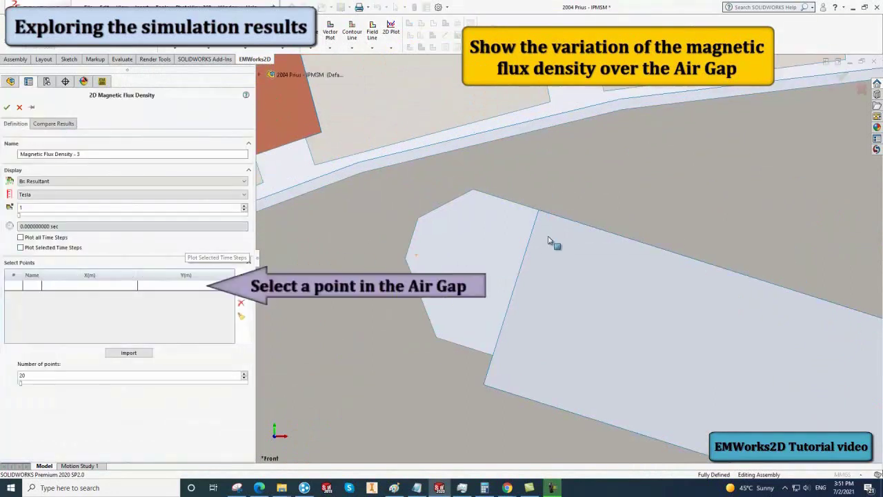
left_click(507, 125)
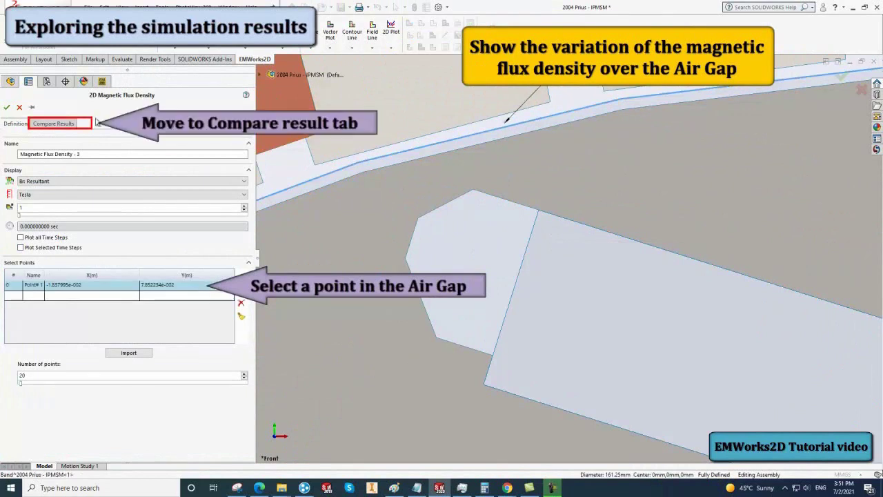
Turn on Compare Results with discrete points versus time and generate the air gap point's flux density chart.
left_click(63, 124)
left_click(7, 171)
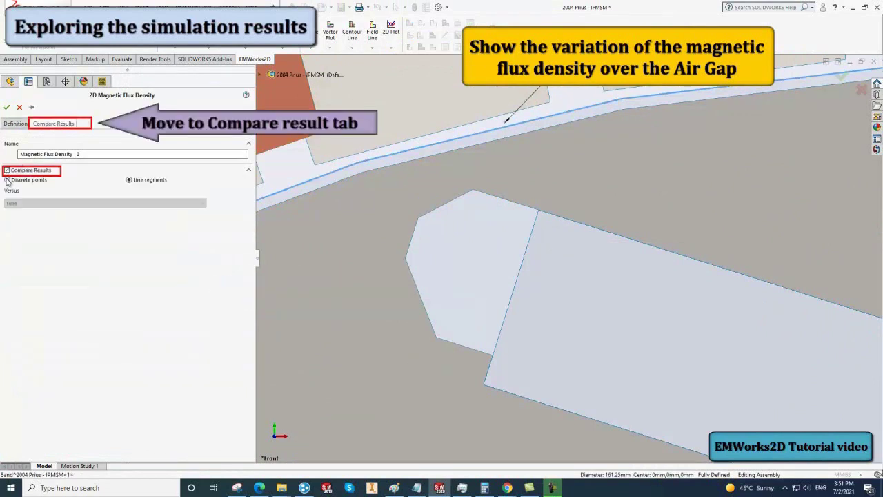
left_click(6, 106)
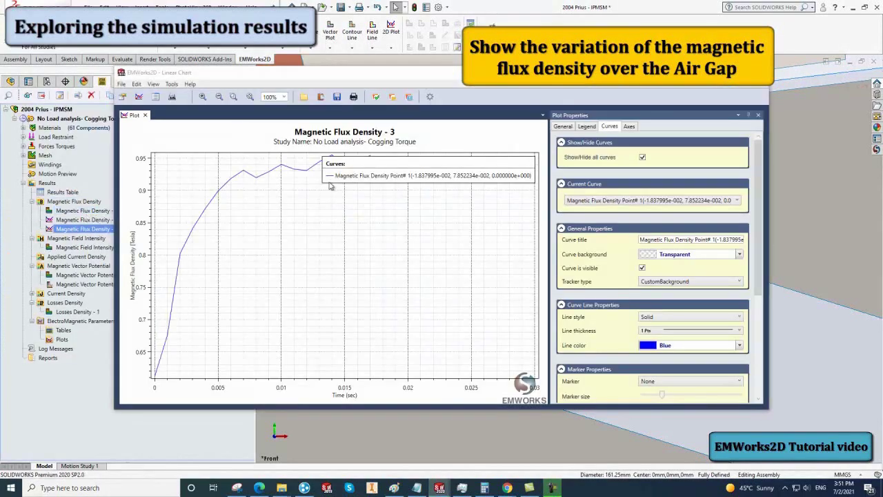
Move the legend clear of the air gap curve and go through the list of its curve points.
left_click_drag(359, 172, 352, 237)
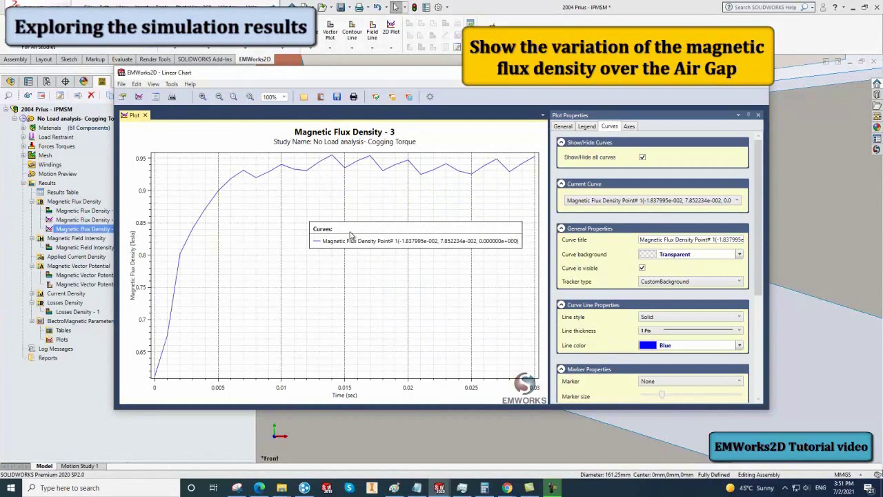
left_click(156, 97)
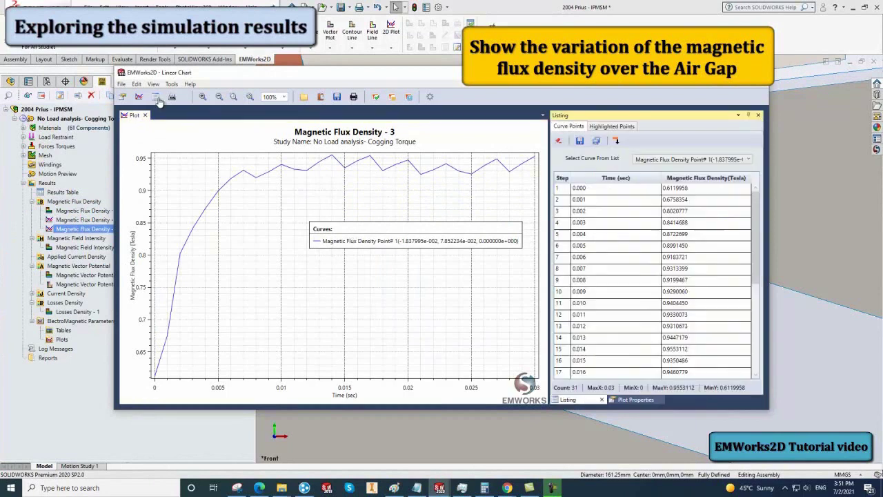
left_click_drag(757, 274, 757, 338)
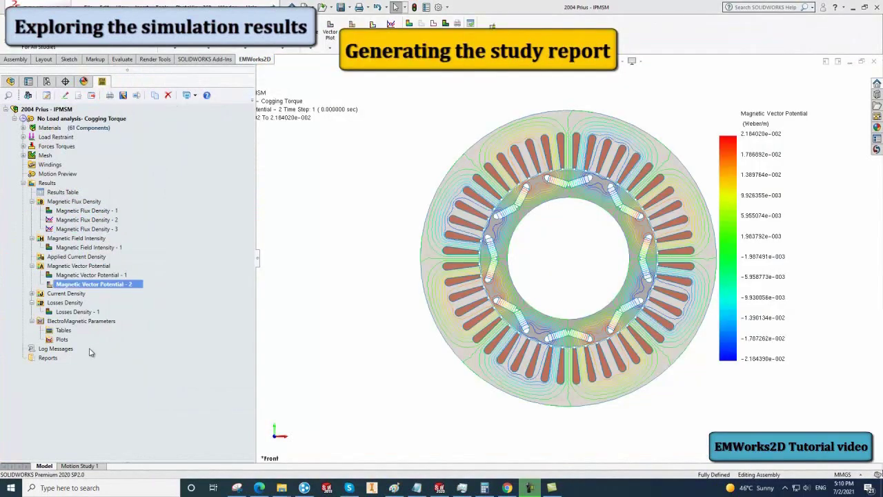
Generate the study report with all items in Microsoft Word format, shown inside SolidWorks, and view its table of contents.
right_click(59, 331)
left_click(61, 339)
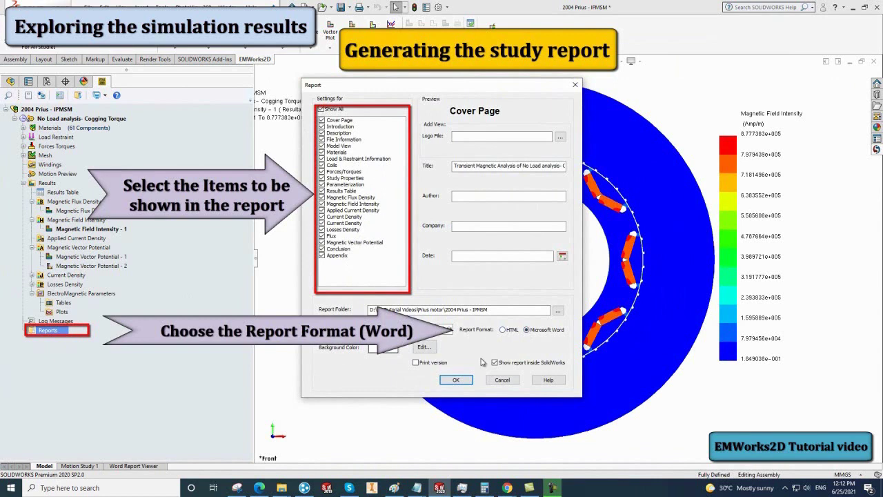
left_click(463, 379)
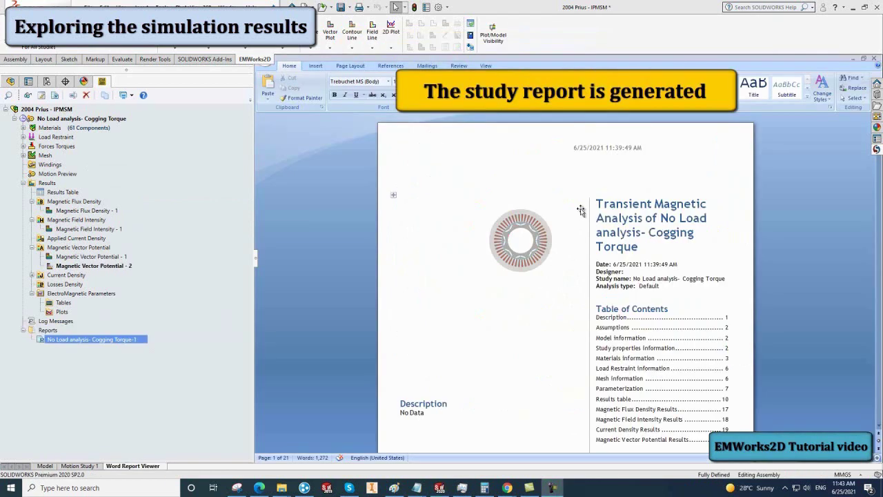
scroll(579, 230, "down", 2)
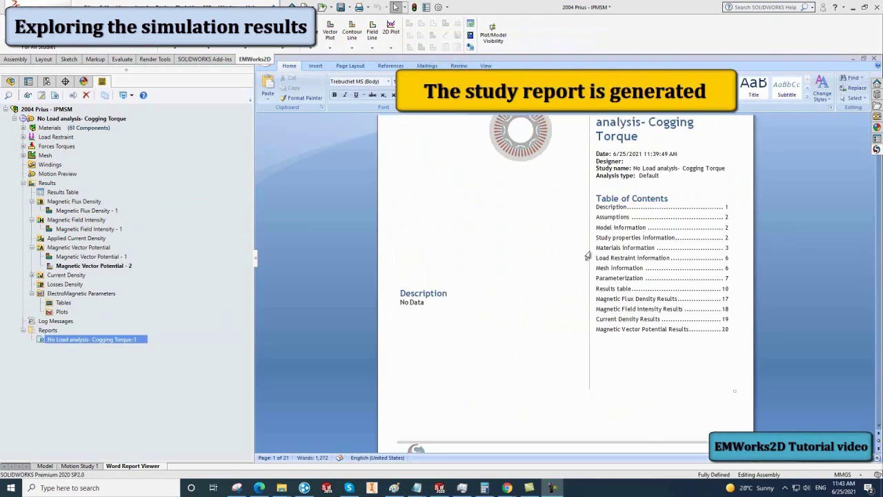
left_click(590, 247)
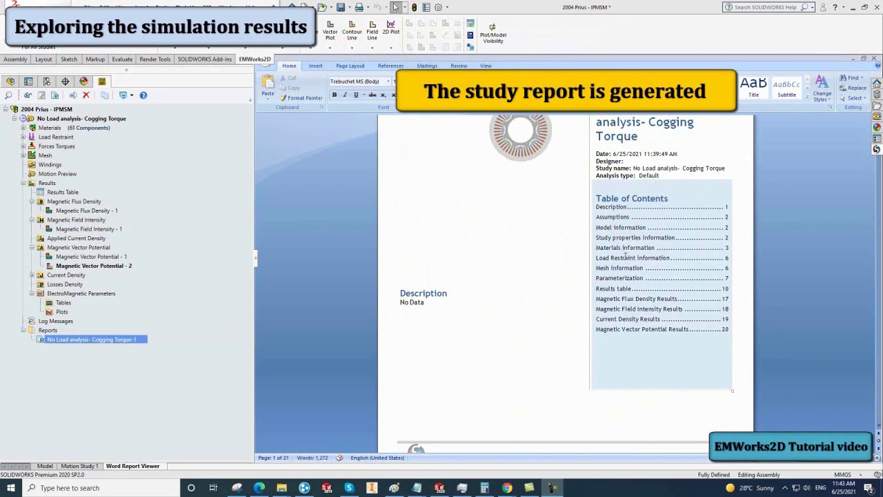